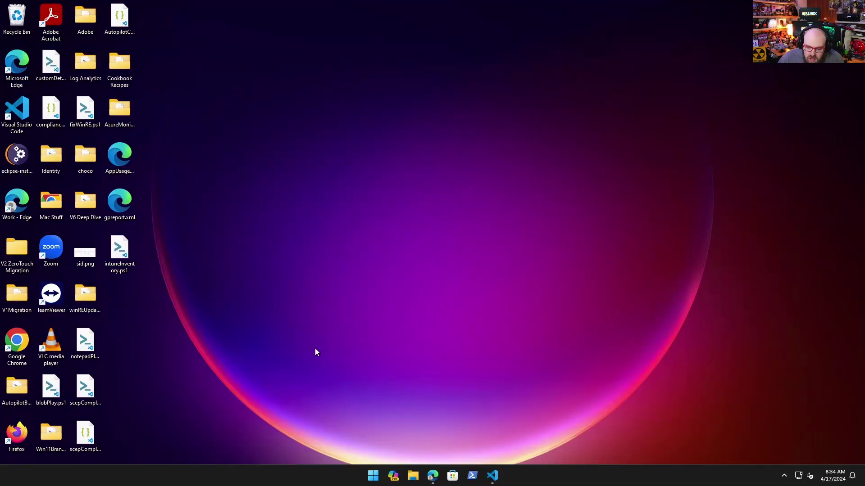
- Show the Intune admin center home page in Edge and scroll through its overview tiles
left_click(432, 476)
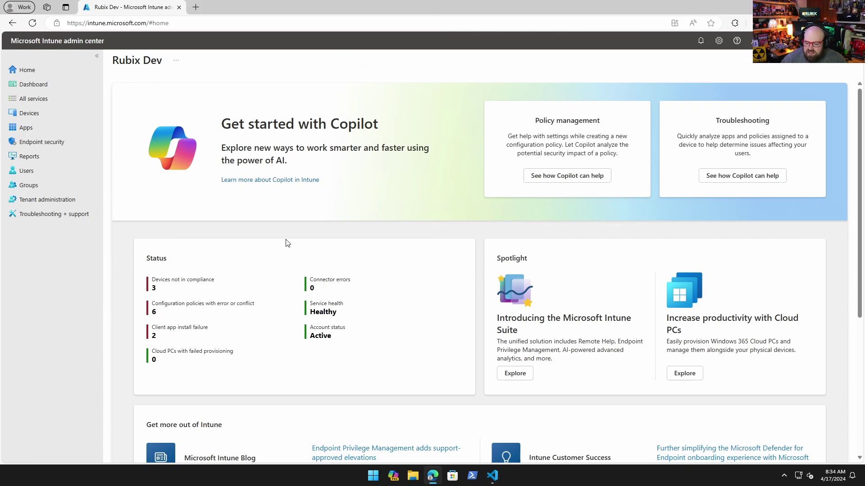
scroll(288, 244, "down", 5)
scroll(289, 245, "up", 5)
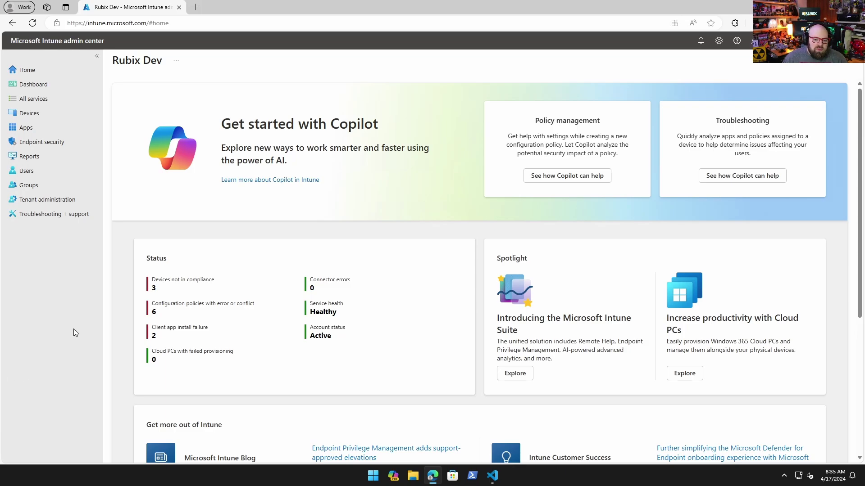
- Open the M365 - Device Restrictions Windows configuration profile and have Copilot summarize it
left_click(50, 114)
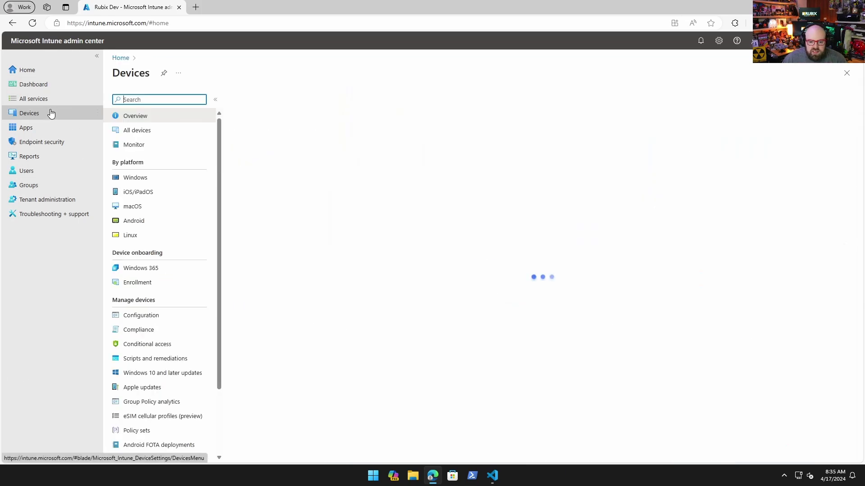
left_click(177, 179)
left_click(174, 181)
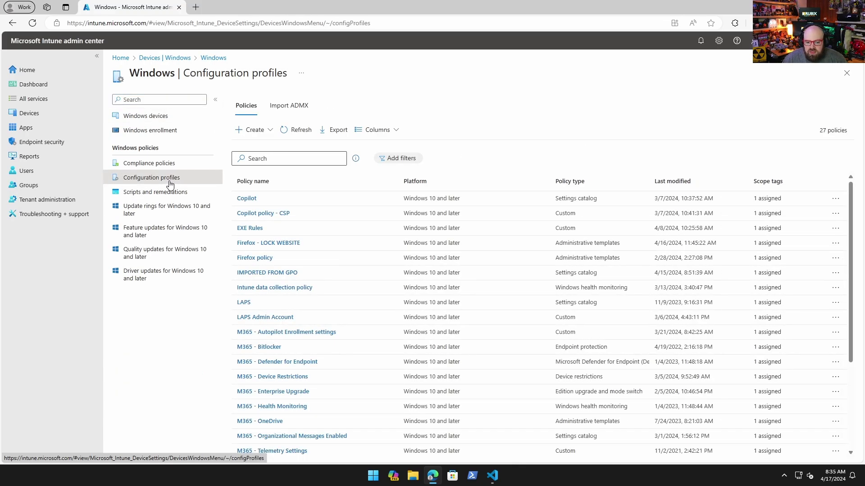
scroll(367, 327, "down", 3)
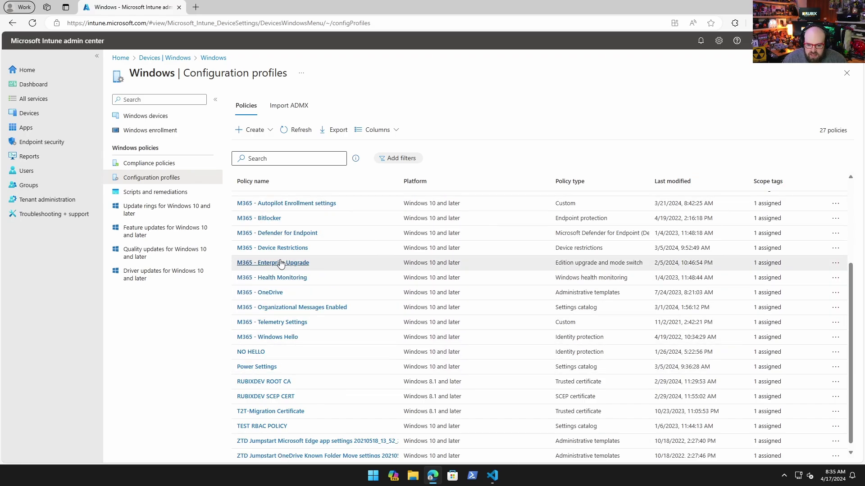
left_click(279, 252)
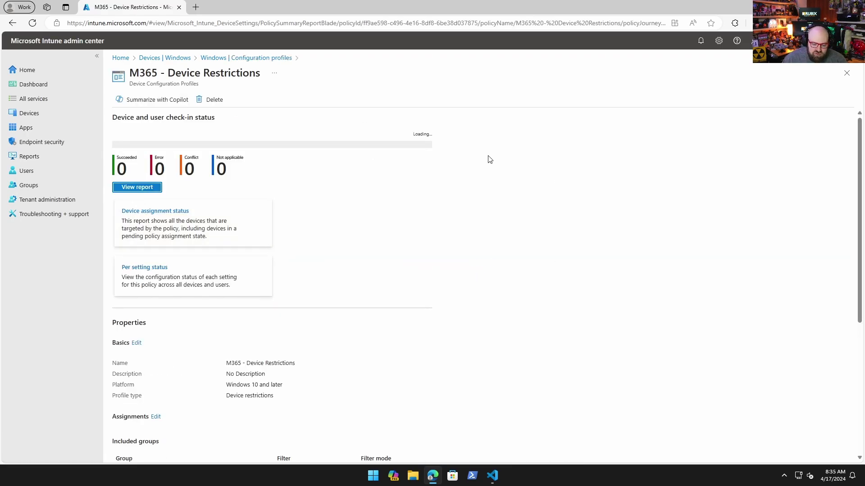
left_click(156, 101)
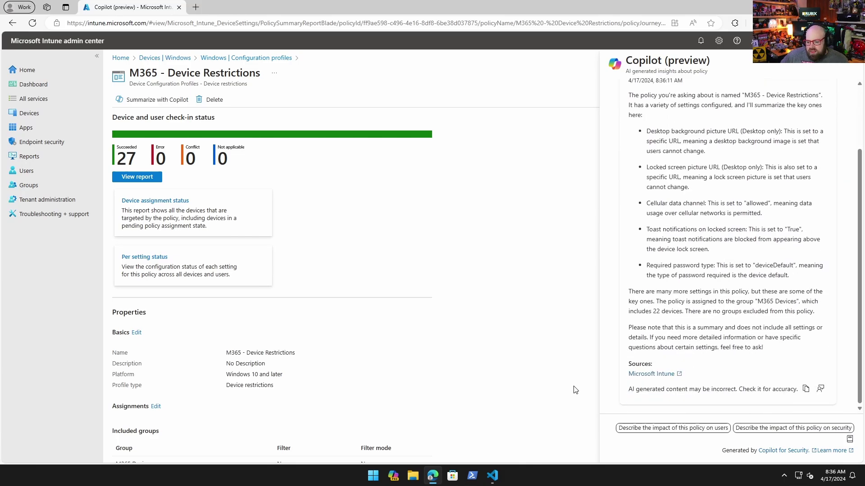
- Expand Locked Screen Experience and Personalization settings and compare them with Copilot's summary
scroll(806, 239, "up", 2)
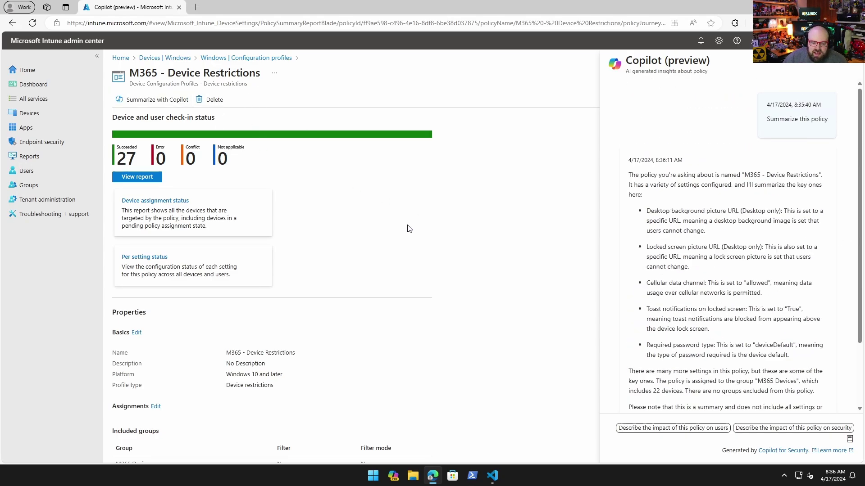
scroll(320, 294, "down", 5)
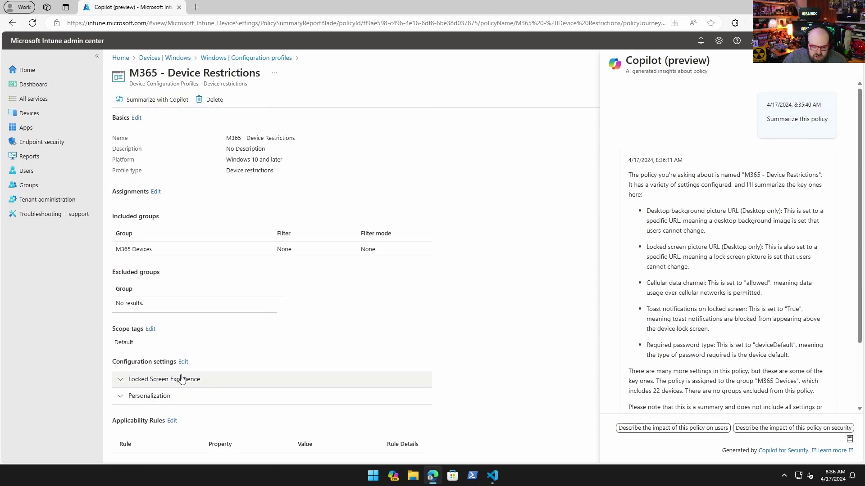
left_click(169, 381)
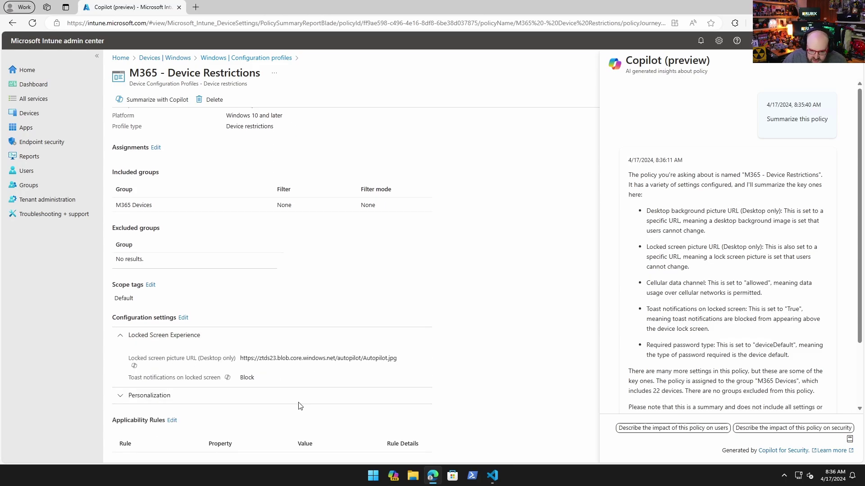
left_click(291, 388)
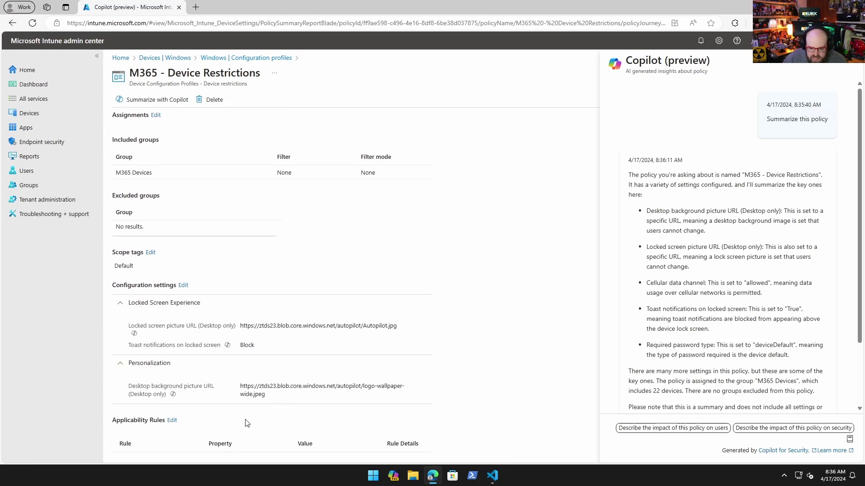
scroll(237, 417, "up", 5)
scroll(238, 415, "up", 2)
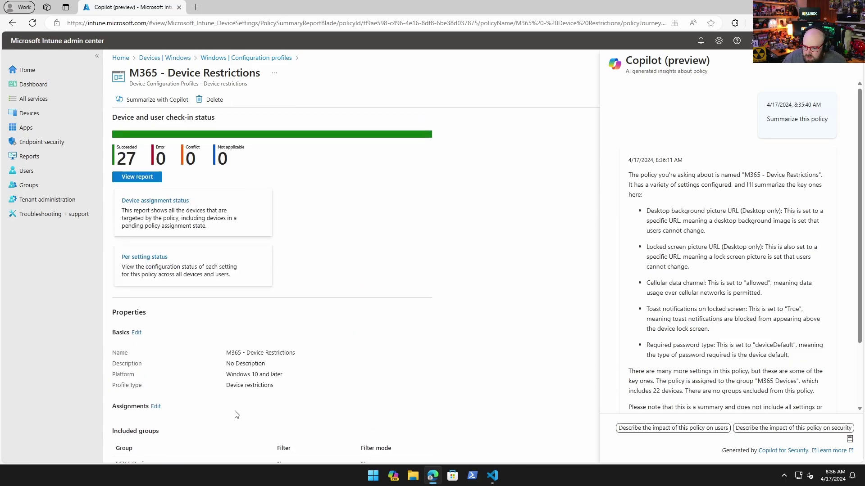
scroll(239, 412, "down", 7)
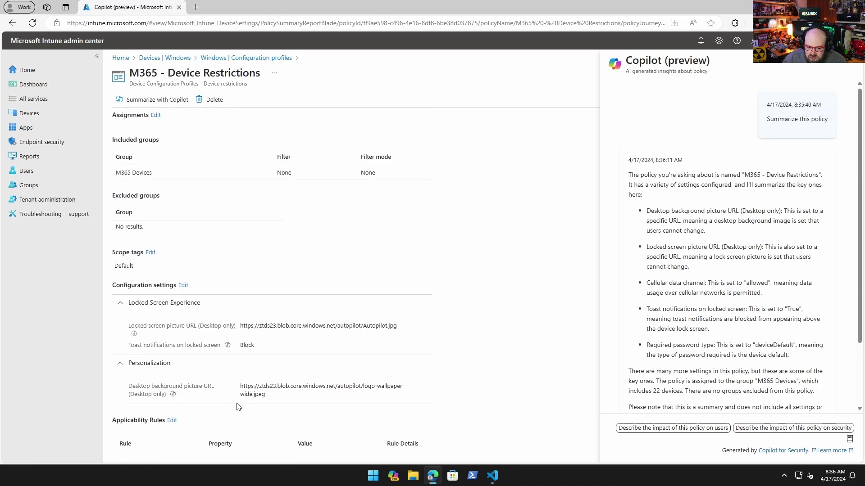
scroll(237, 406, "up", 7)
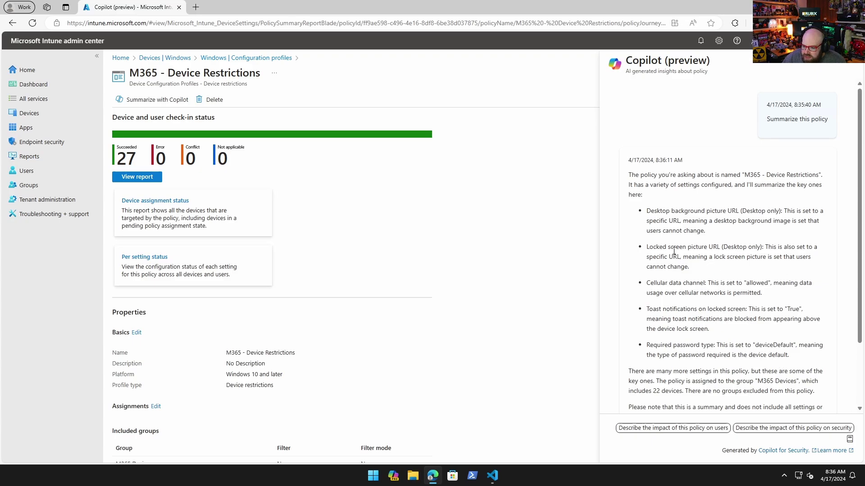
scroll(692, 221, "down", 2)
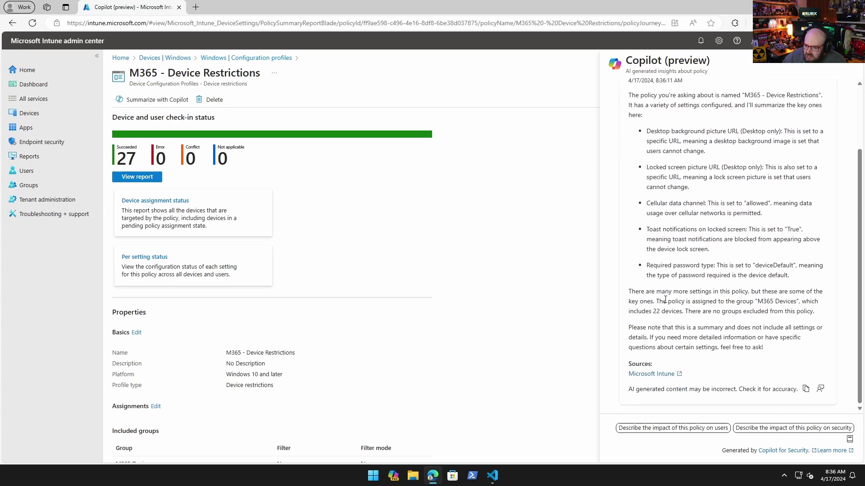
scroll(799, 304, "up", 2)
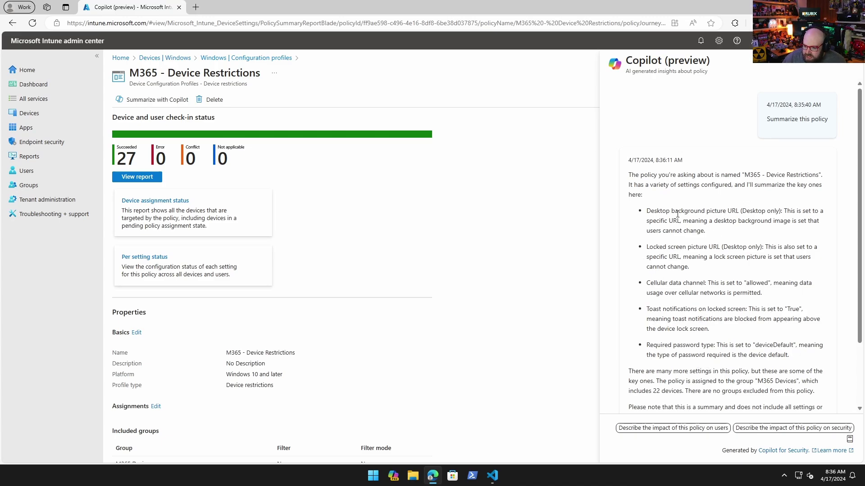
scroll(709, 276, "down", 2)
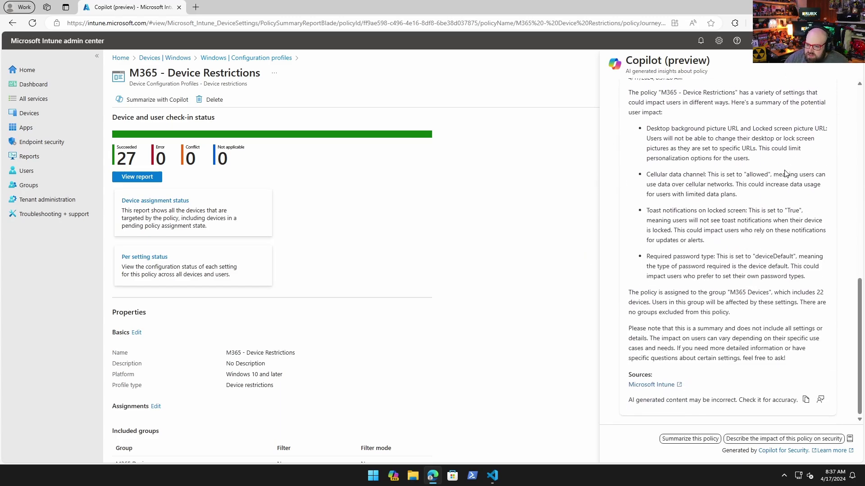
- Read Copilot's user-impact answer, highlighting its first bullet, then return to the profiles list
scroll(782, 174, "up", 1)
scroll(724, 166, "down", 1)
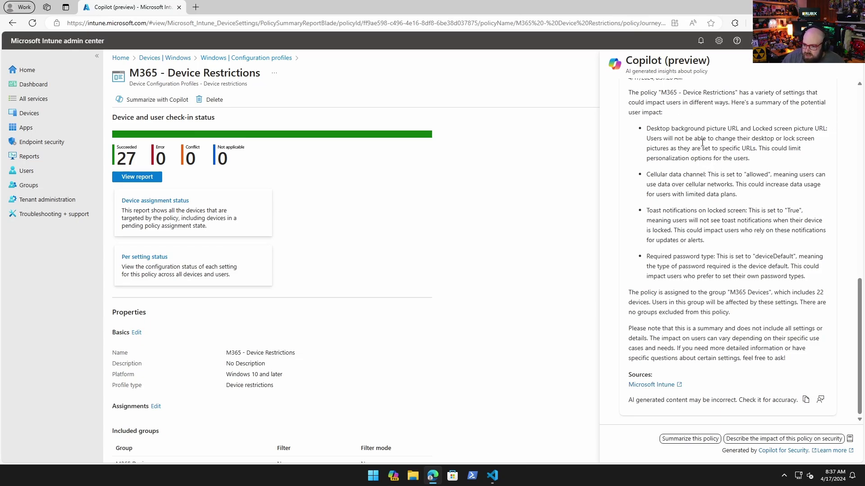
left_click_drag(675, 144, 743, 144)
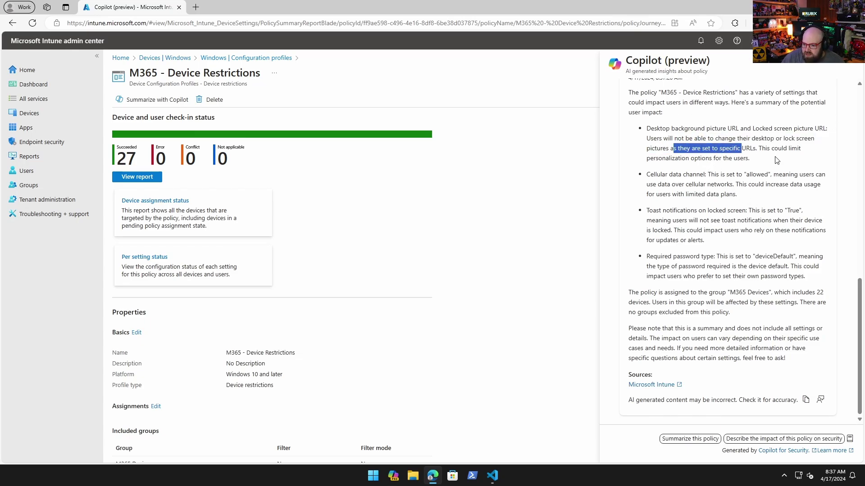
left_click(693, 147)
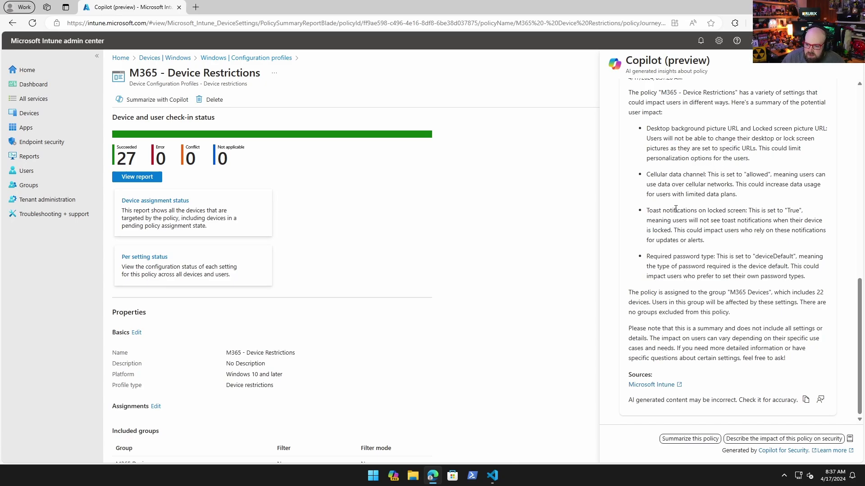
left_click_drag(646, 129, 755, 159)
left_click(760, 163)
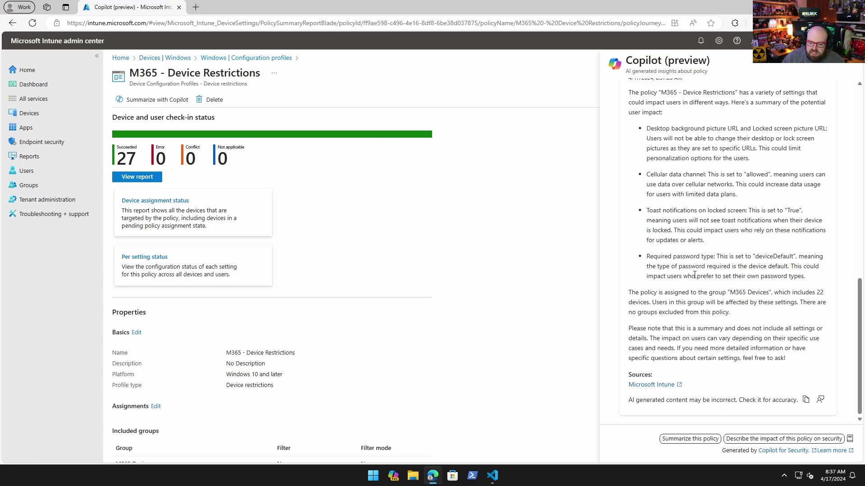
key("alt+Left")
- Open M365 - Bitlocker, summarize it with Copilot, and expand its Windows Encryption settings
left_click(267, 354)
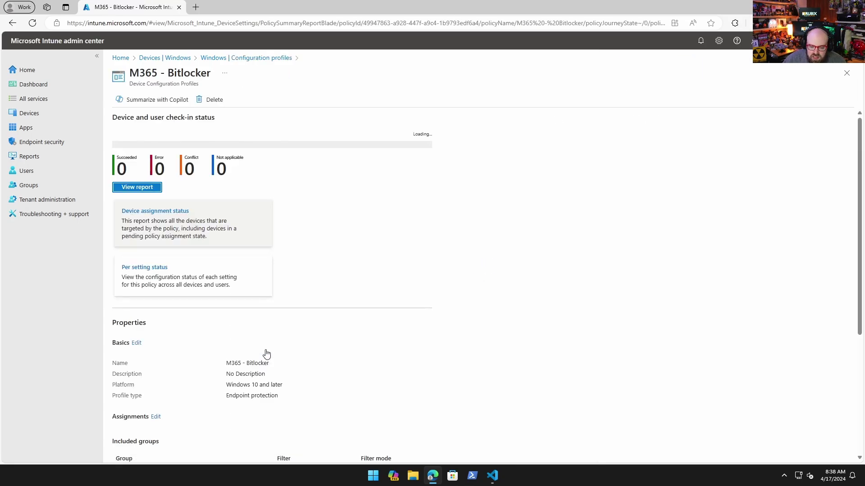
left_click(141, 102)
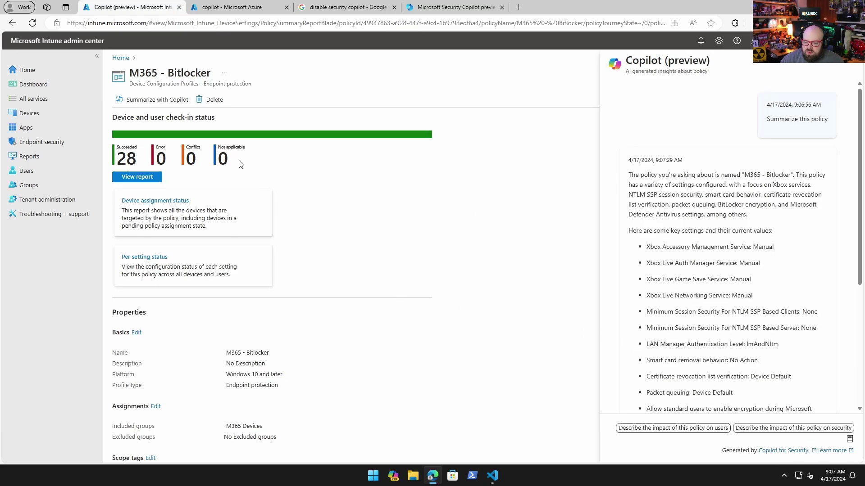
scroll(212, 346, "down", 3)
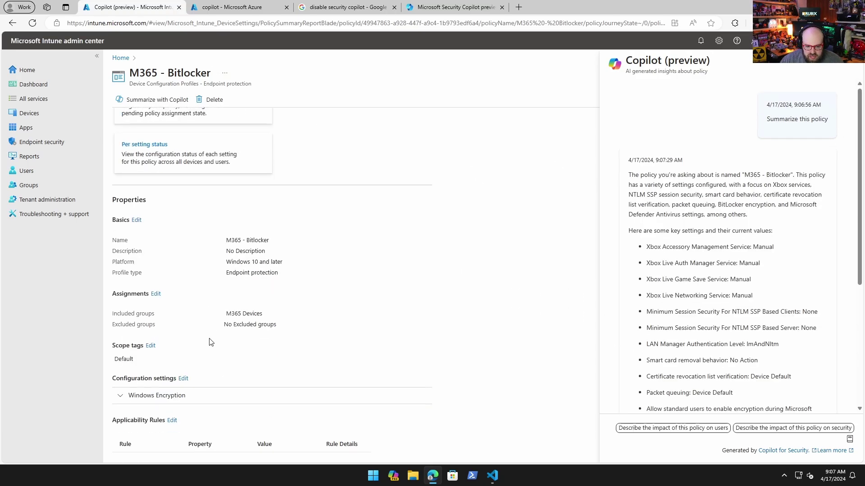
left_click(165, 400)
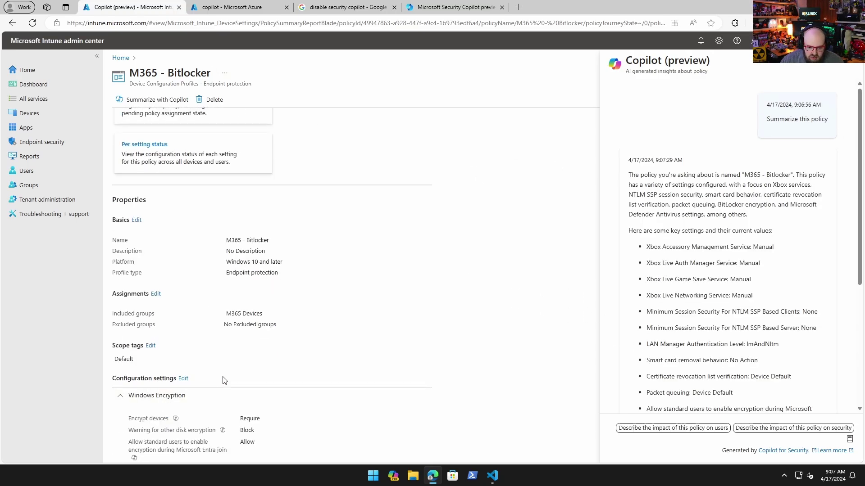
scroll(178, 386, "down", 3)
scroll(746, 340, "down", 1)
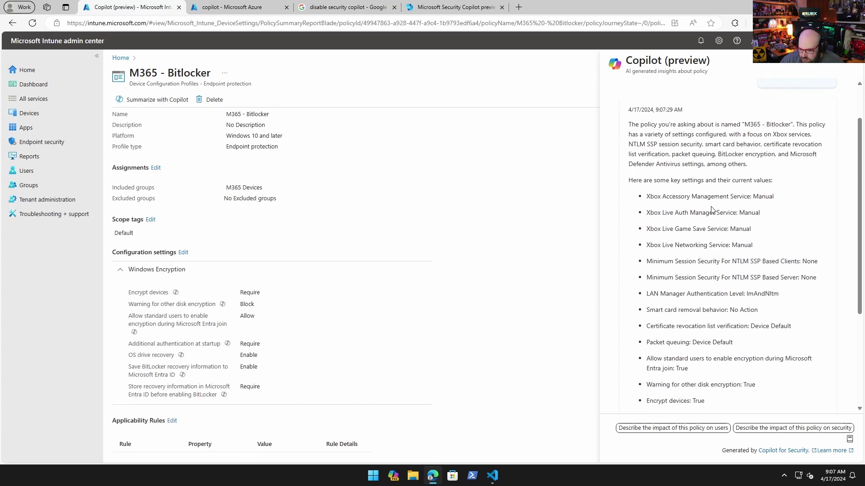
scroll(711, 214, "down", 3)
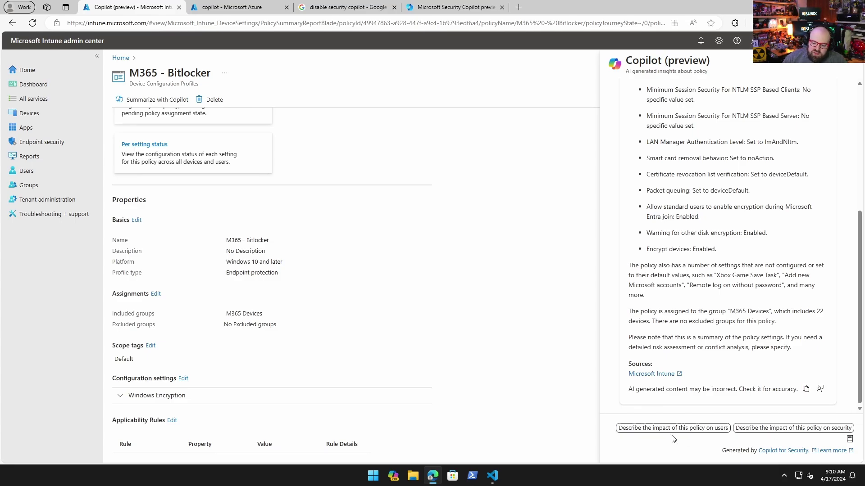
- Have Copilot assess the Bitlocker policy's security impact, covering Xbox Services, NTLM, LAN Manager and BitLocker
left_click(771, 432)
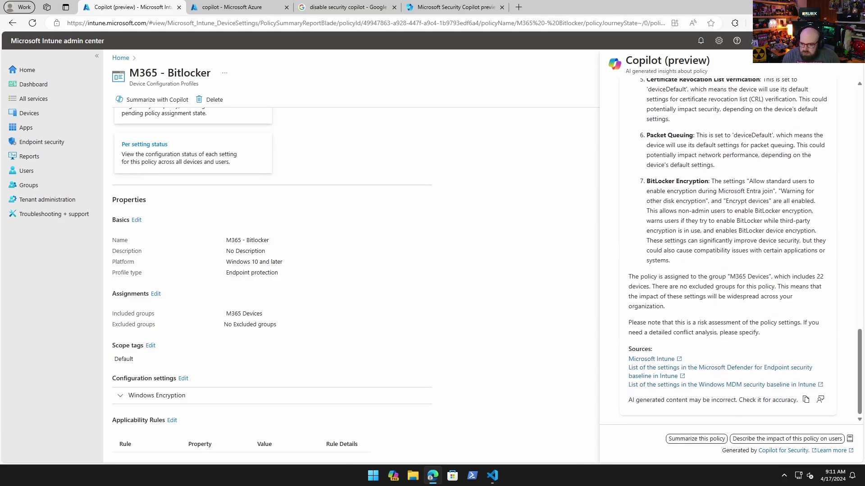
scroll(733, 259, "up", 10)
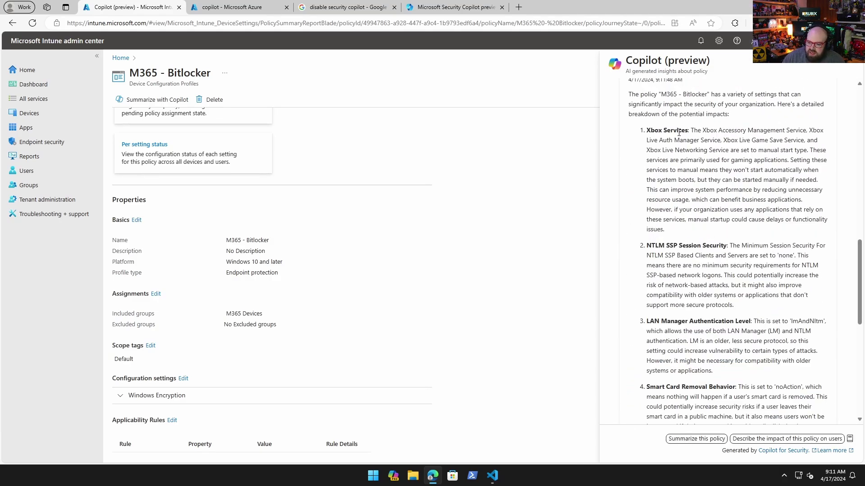
scroll(663, 221, "up", 1)
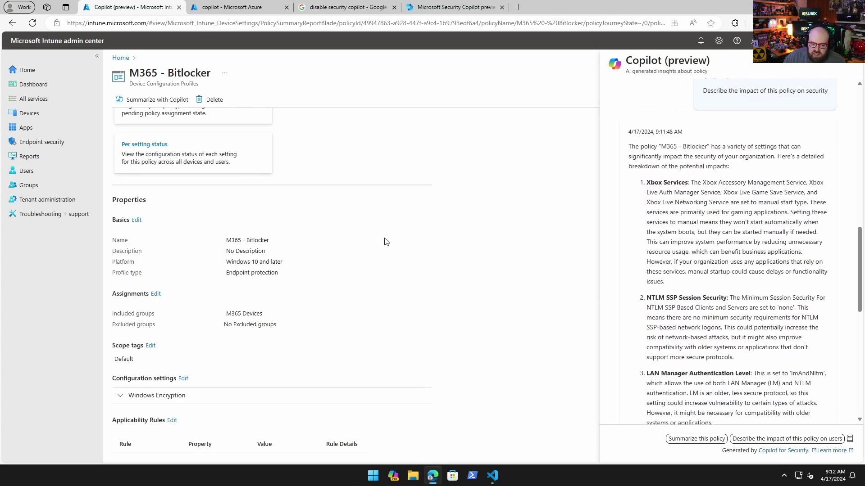
scroll(741, 295, "down", 2)
scroll(729, 306, "down", 1)
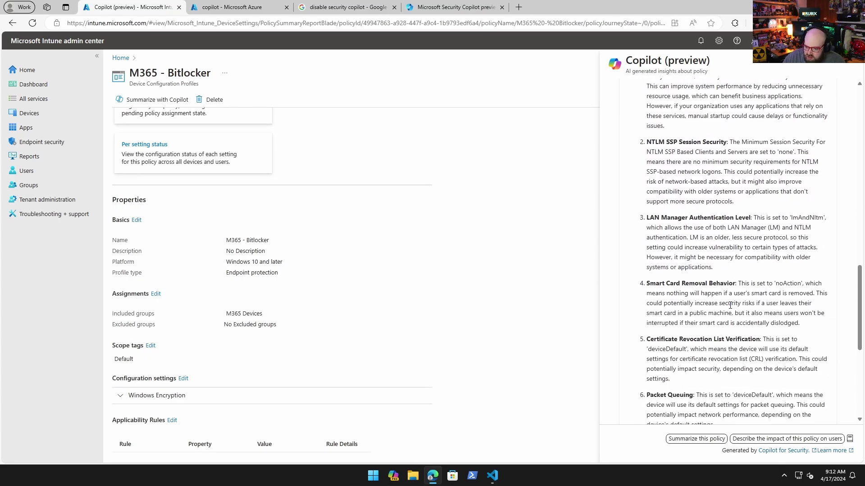
scroll(730, 305, "down", 2)
scroll(685, 341, "down", 2)
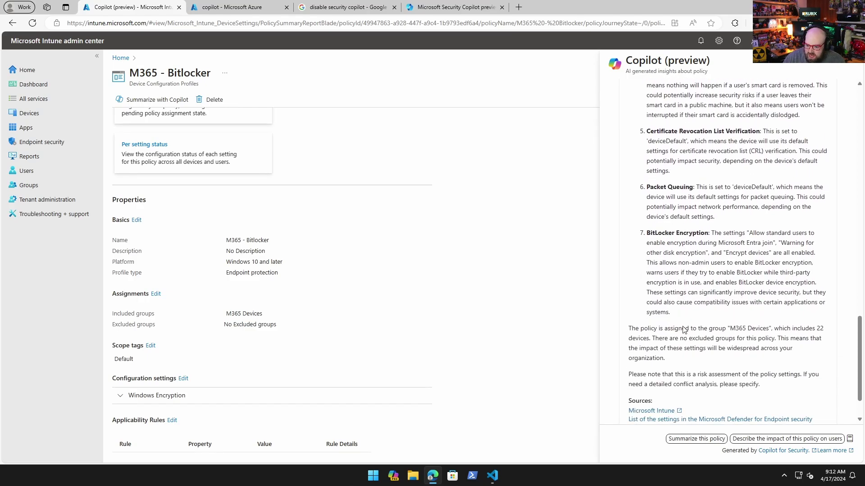
scroll(682, 336, "up", 1)
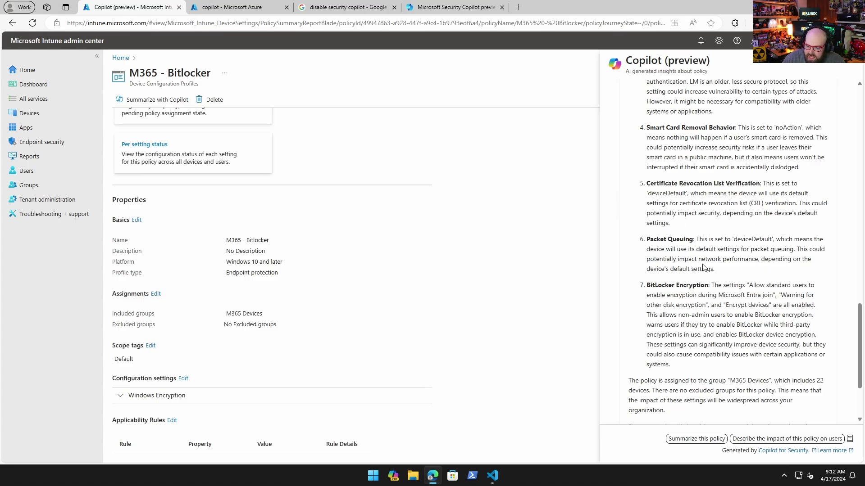
scroll(802, 266, "up", 2)
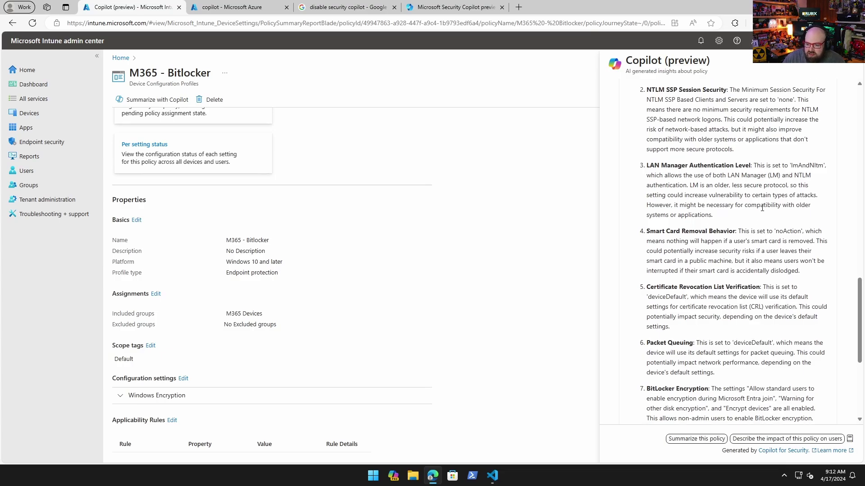
scroll(758, 207, "up", 3)
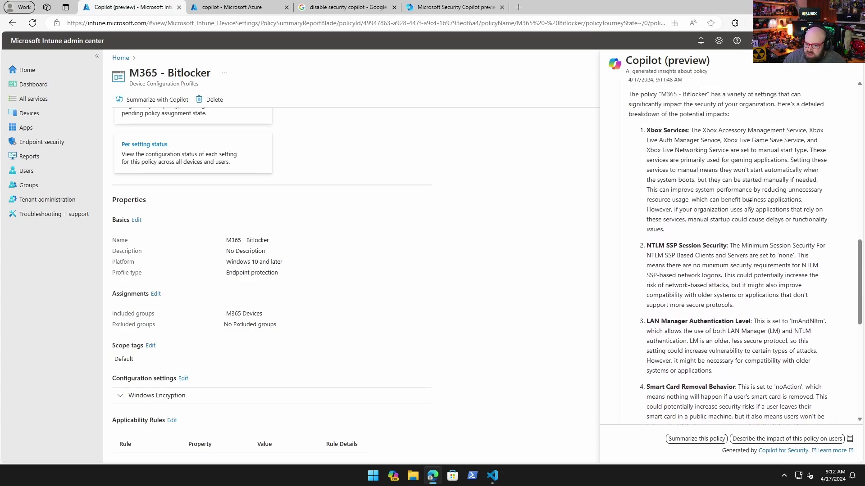
scroll(716, 203, "down", 2)
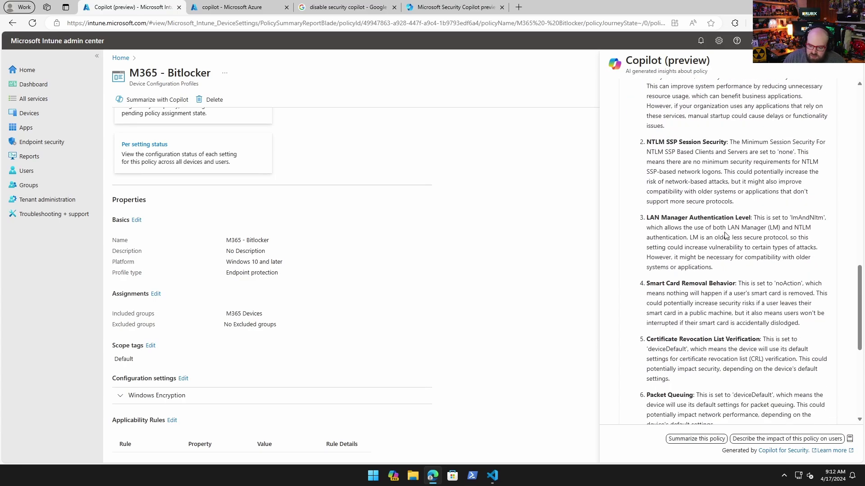
scroll(725, 235, "down", 5)
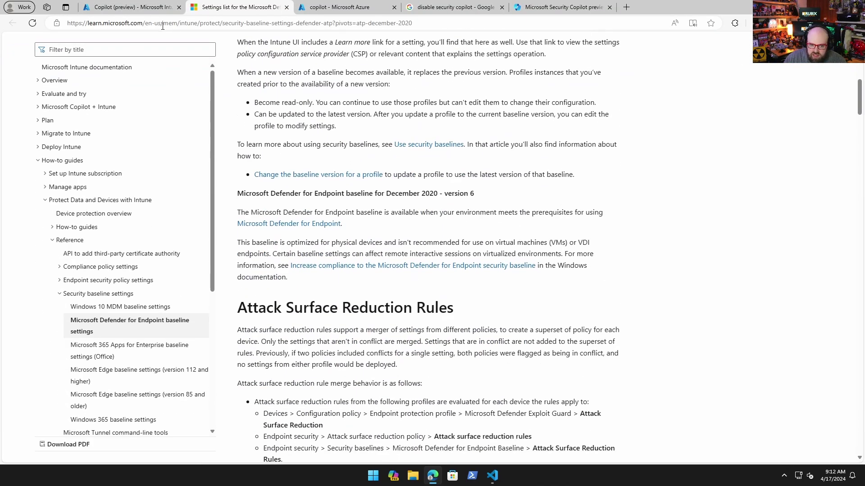
left_click(150, 13)
scroll(700, 262, "up", 15)
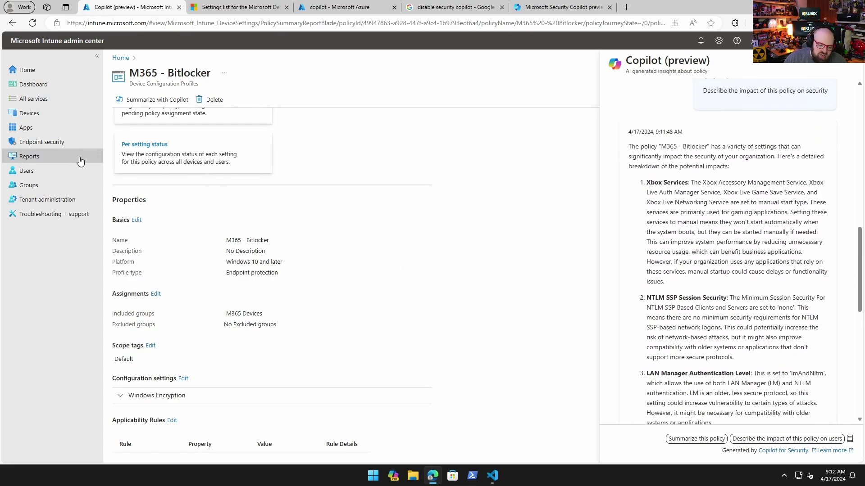
- Create a Windows 10 and later compliance policy from Devices > Compliance, ready for naming
left_click(48, 119)
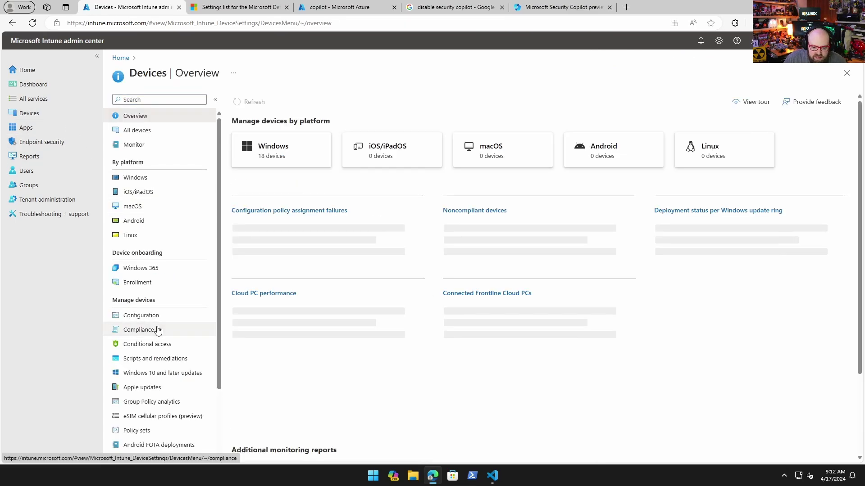
left_click(154, 332)
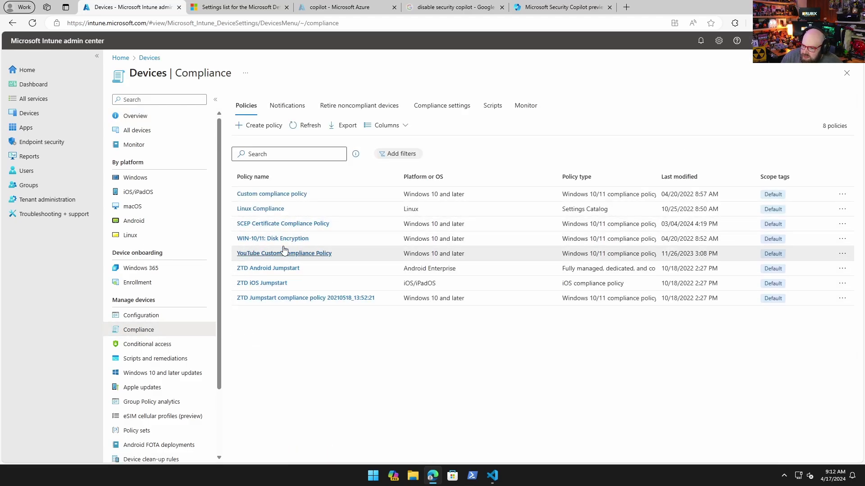
left_click(251, 128)
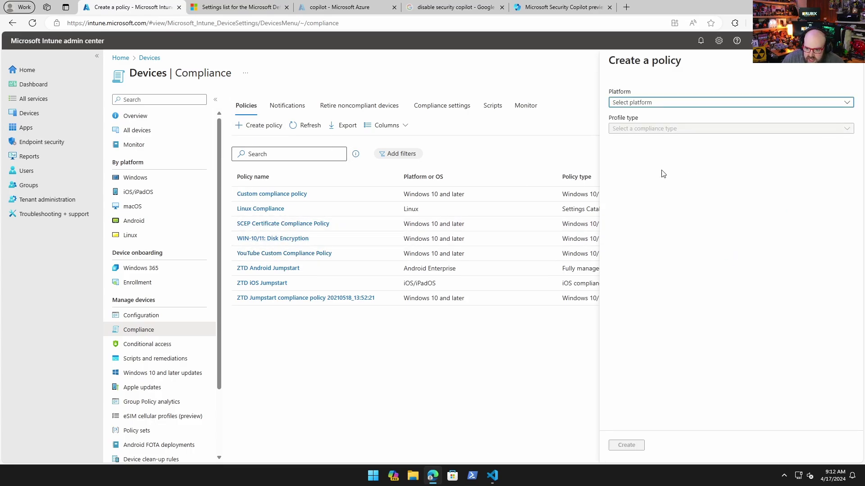
left_click(668, 103)
left_click(658, 201)
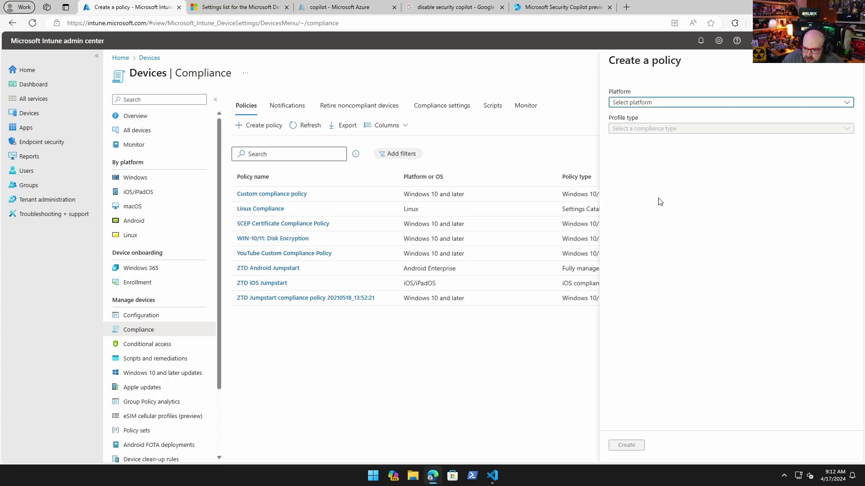
left_click(626, 447)
left_click(247, 128)
- Name the compliance policy 'test' and expand Custom Compliance on the settings step
type("test")
left_click(177, 447)
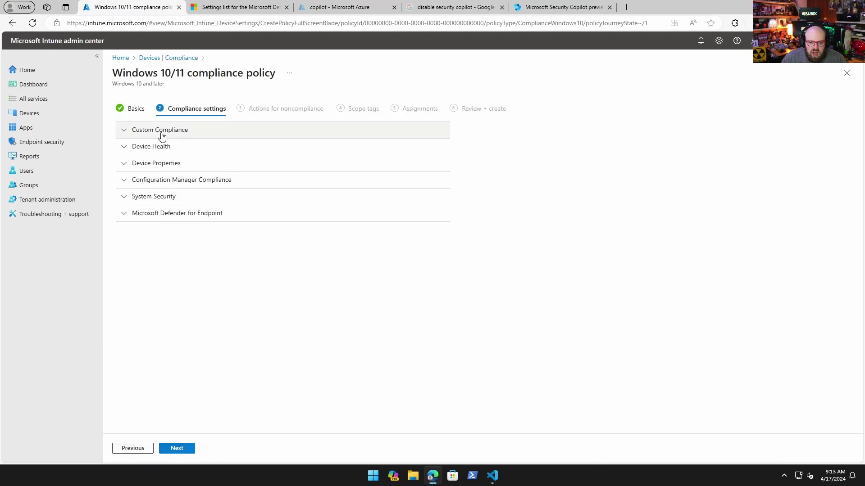
left_click(161, 135)
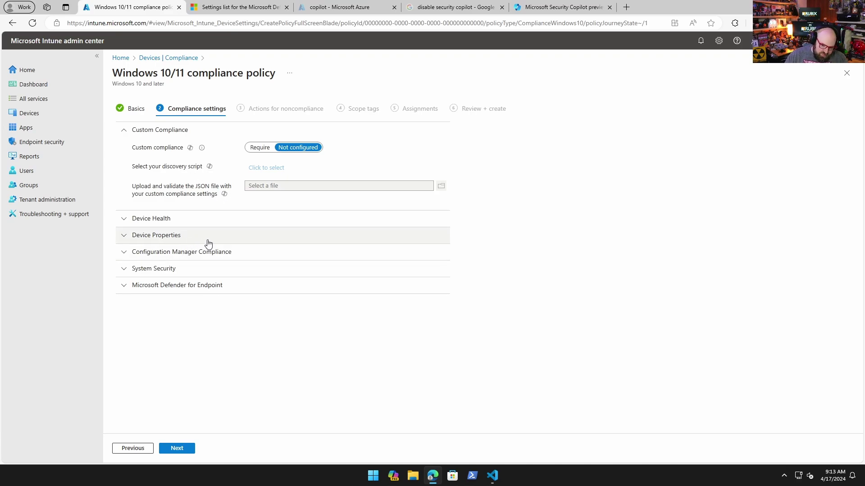
- Ask Copilot to explain Custom compliance, which needs a JSON file and detection script
left_click(190, 148)
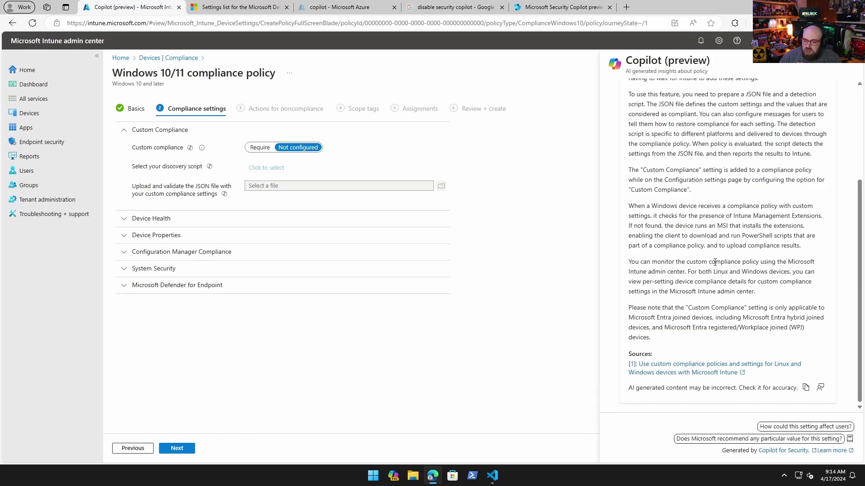
scroll(713, 258, "up", 5)
scroll(716, 255, "down", 4)
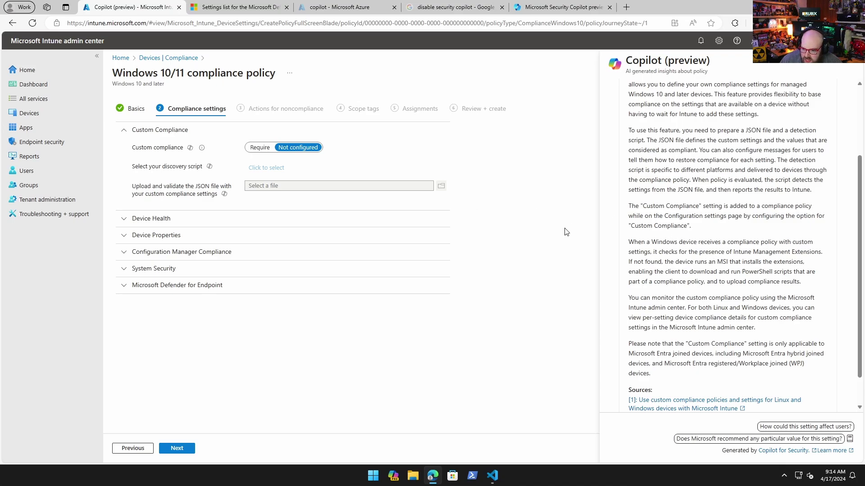
scroll(653, 192, "up", 3)
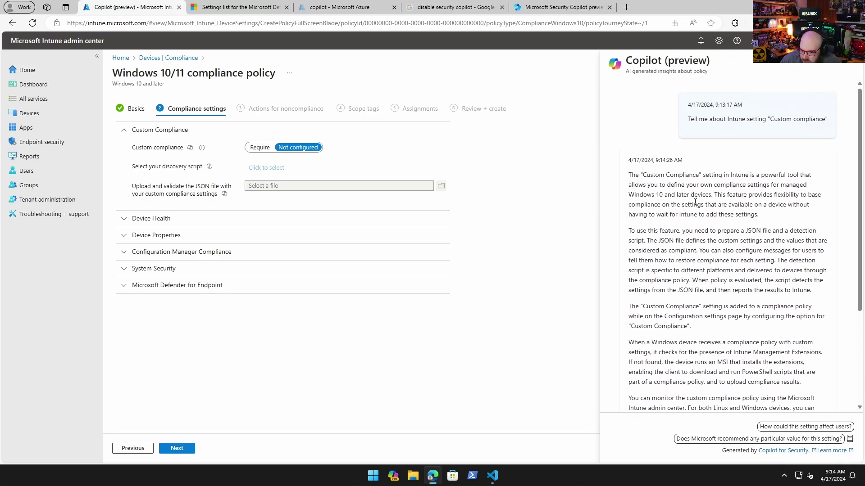
scroll(677, 247, "down", 1)
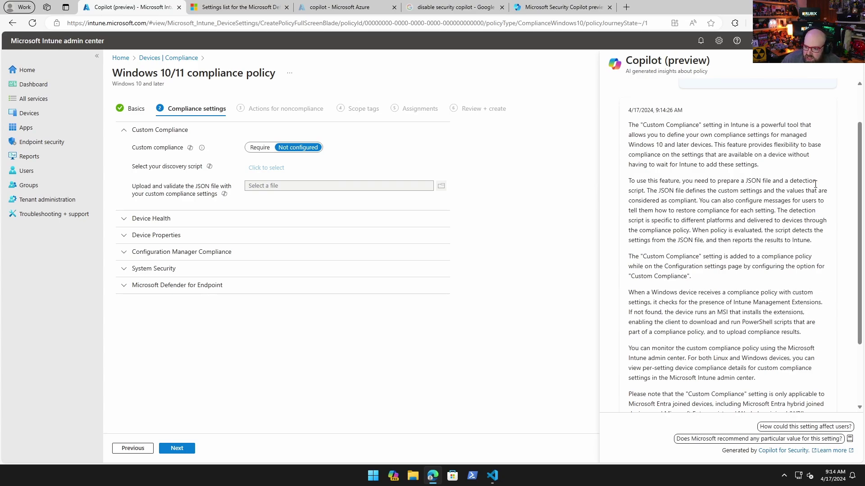
scroll(717, 231, "down", 1)
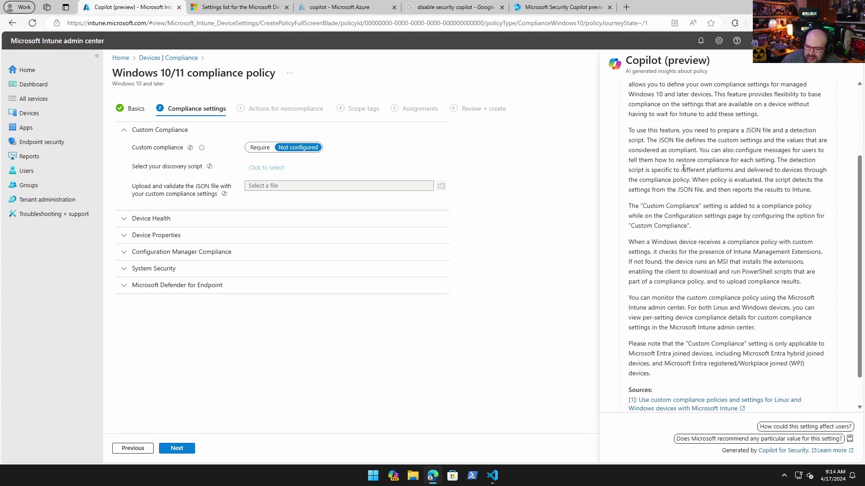
scroll(689, 271, "down", 1)
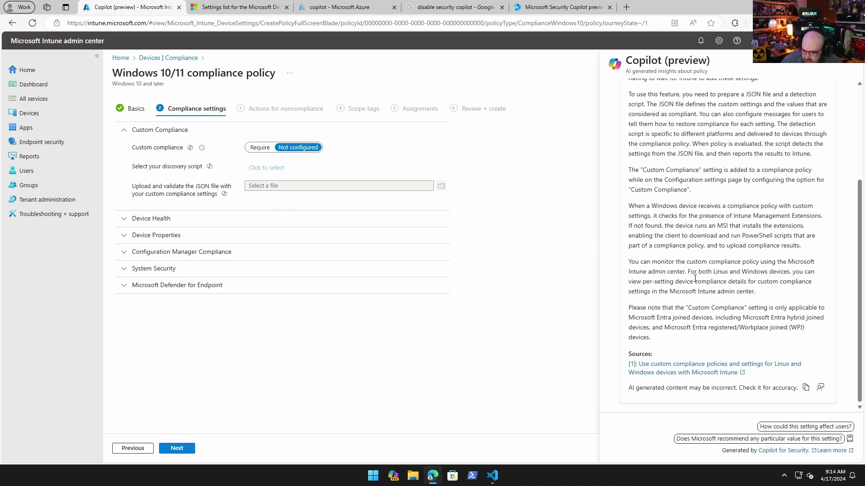
scroll(713, 293, "up", 1)
scroll(714, 290, "down", 1)
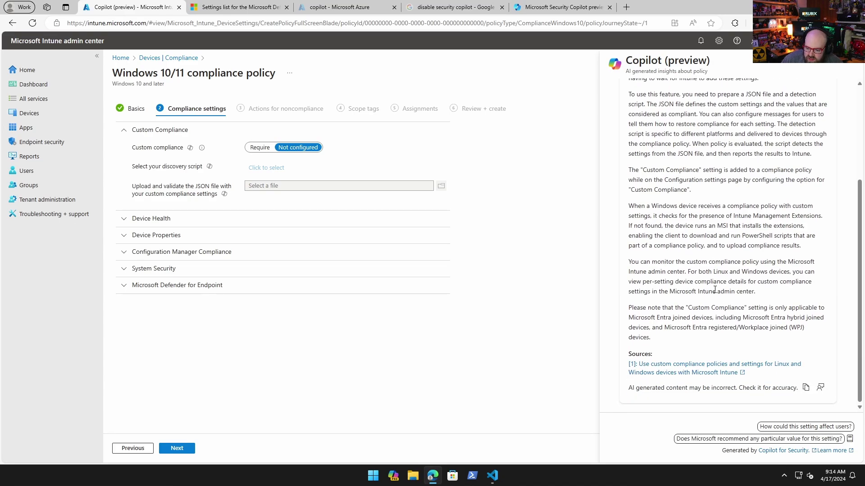
- Have Copilot explain the discovery script setting, reviewing its sample PowerShell script and 1 MB, 10-minute limits
left_click(210, 168)
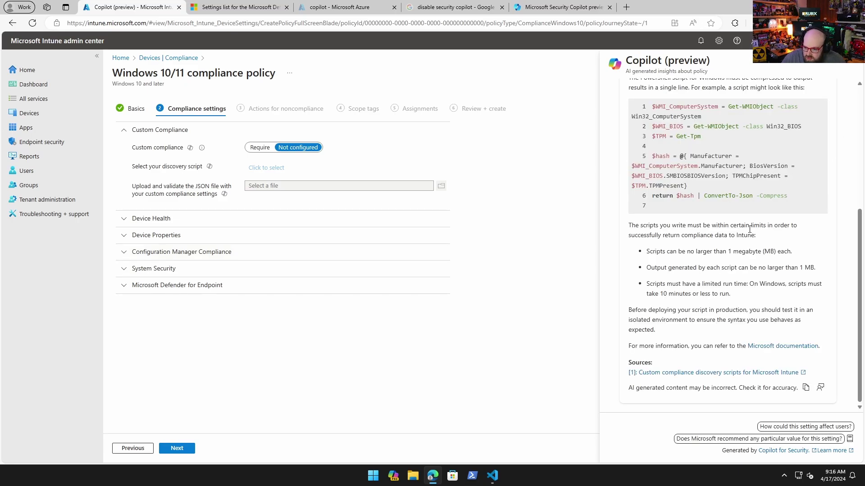
scroll(750, 229, "up", 5)
scroll(750, 228, "down", 1)
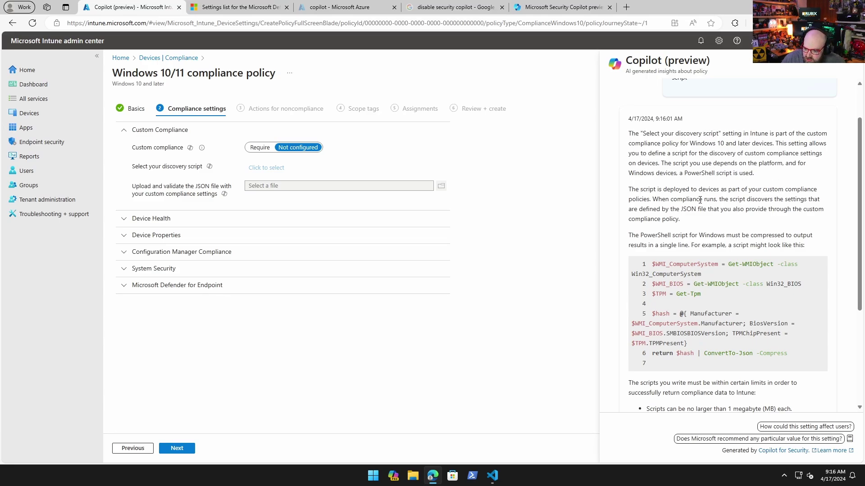
scroll(700, 199, "down", 3)
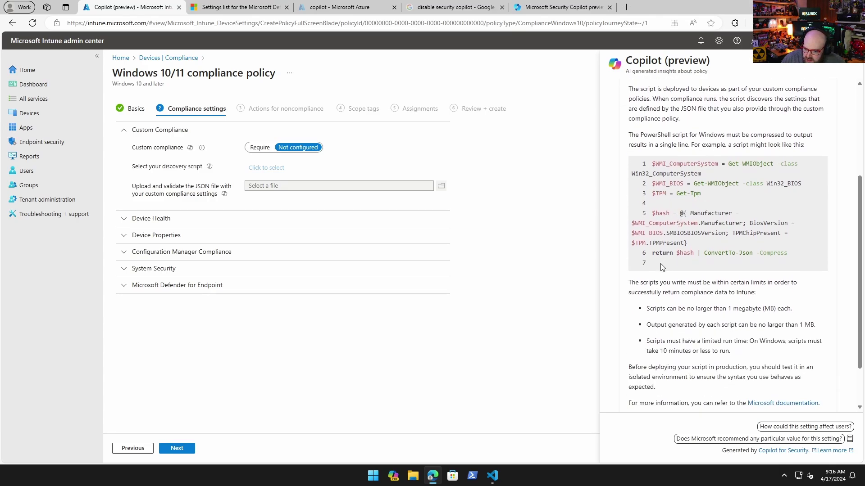
left_click_drag(656, 253, 704, 263)
left_click(704, 263)
scroll(676, 300, "down", 2)
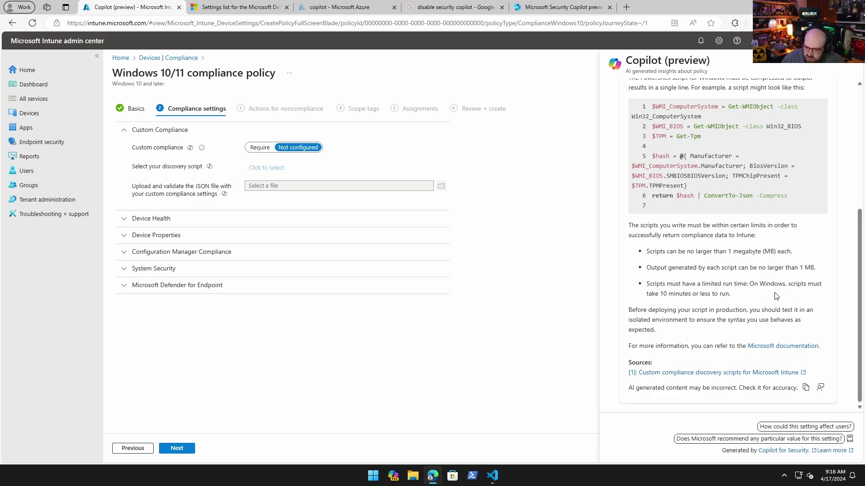
scroll(726, 288, "up", 3)
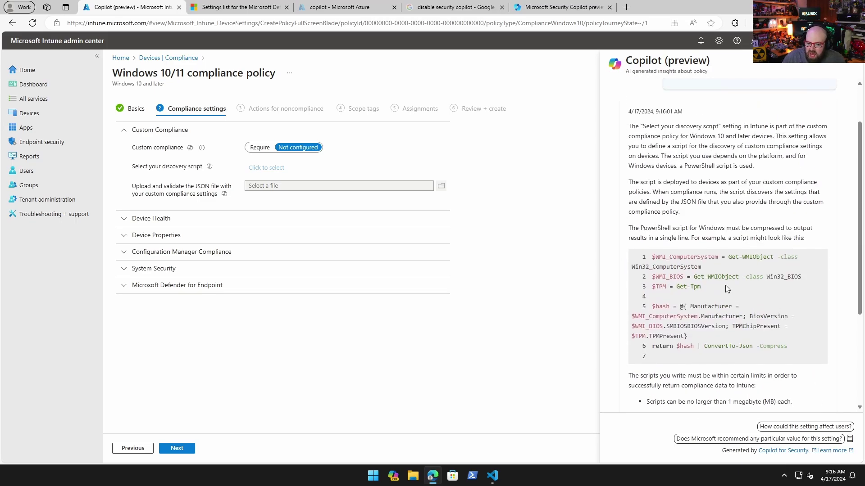
scroll(720, 260, "down", 4)
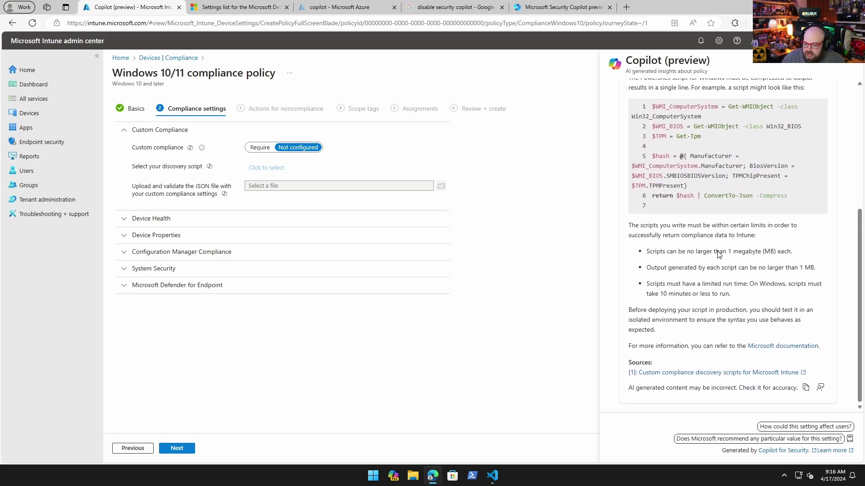
scroll(716, 251, "up", 5)
scroll(694, 245, "down", 3)
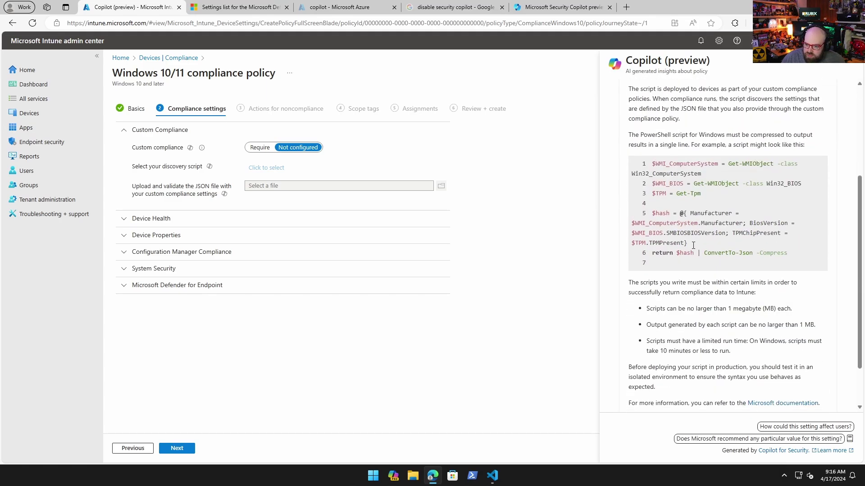
scroll(713, 350, "down", 1)
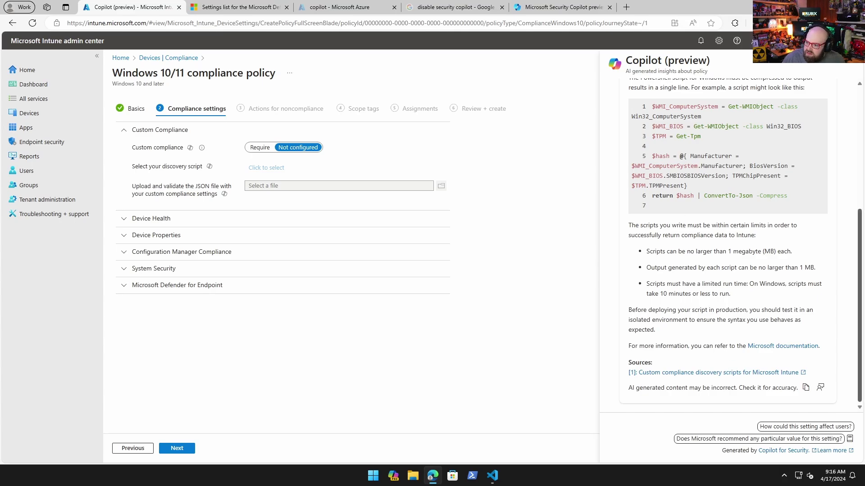
- Abandon the unsaved compliance policy and go to Endpoint Privilege Management policies
left_click(28, 113)
key("Return")
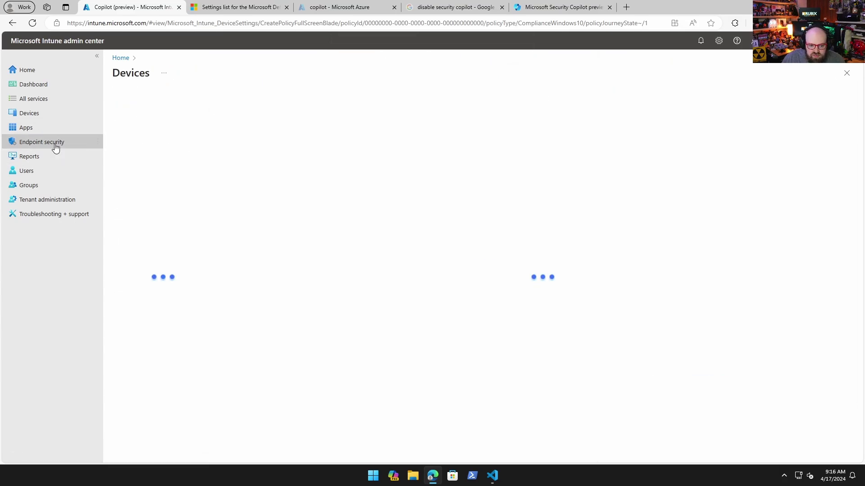
left_click(60, 142)
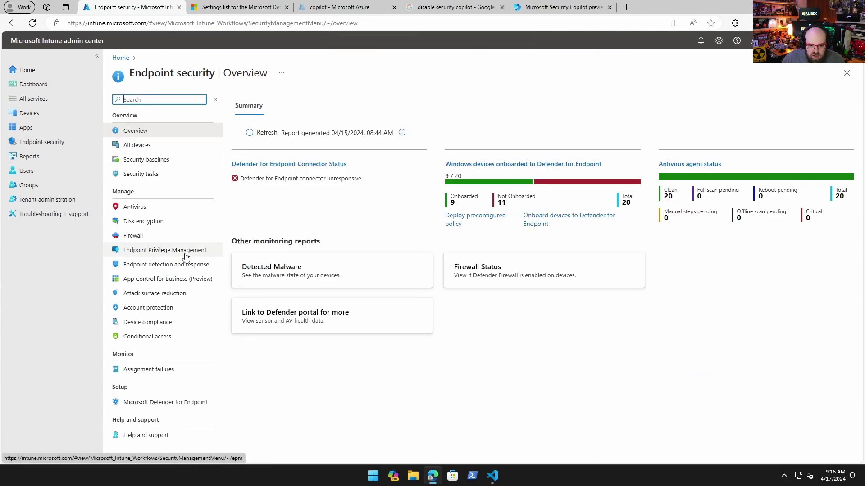
left_click(168, 255)
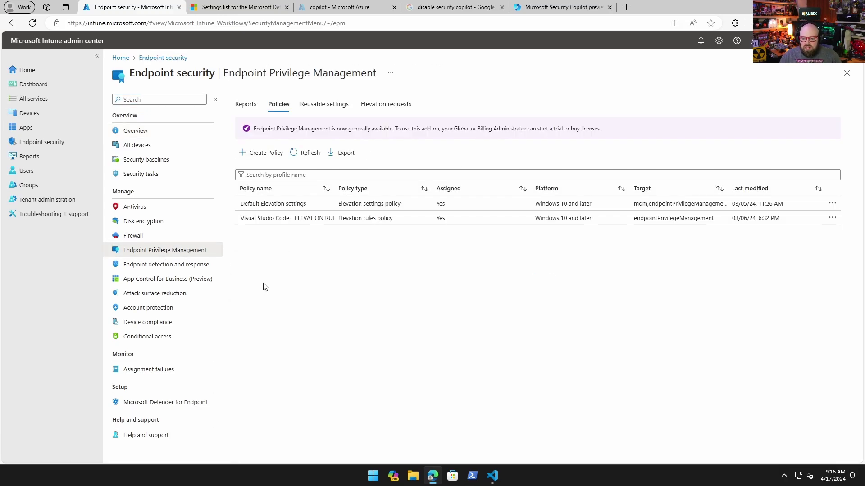
- Create a Windows 10 and later Elevation rules policy named 'Google Chrome'
left_click(277, 155)
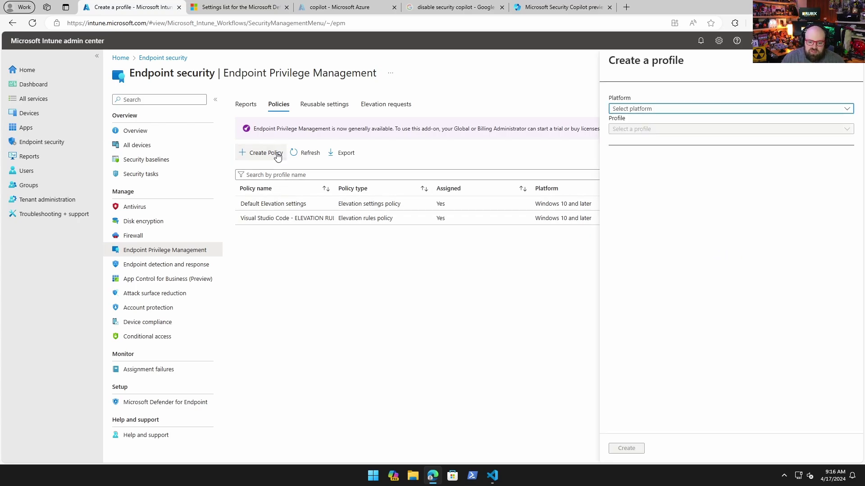
left_click(638, 110)
left_click(641, 122)
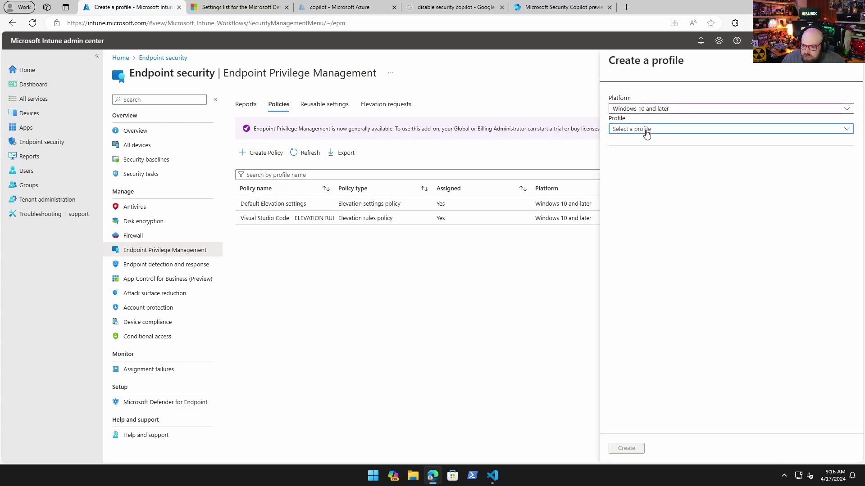
left_click(644, 132)
left_click(645, 141)
left_click(625, 448)
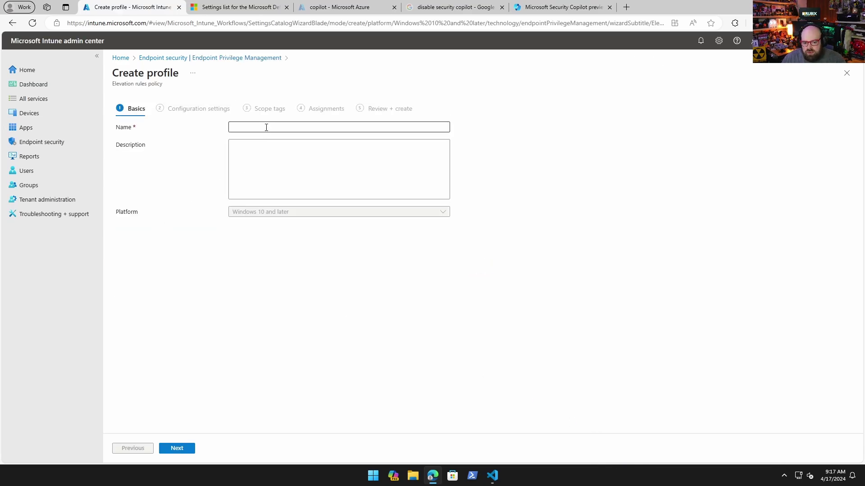
left_click(265, 129)
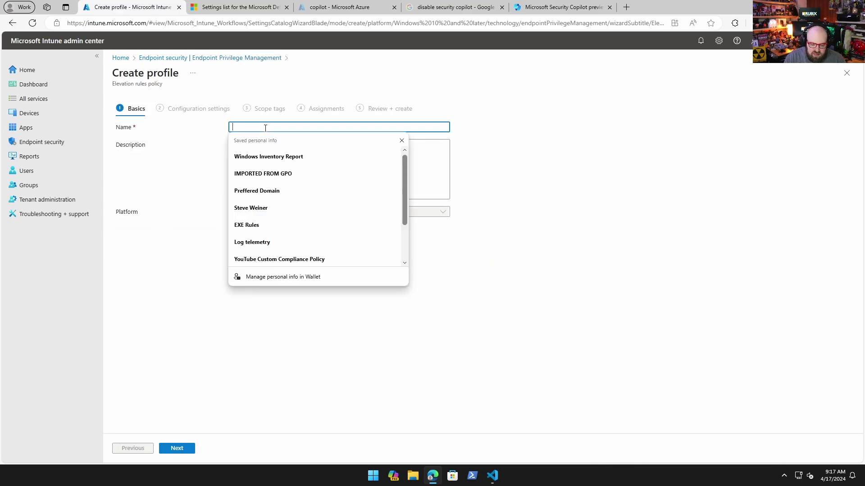
type("Google Chrome")
left_click(266, 301)
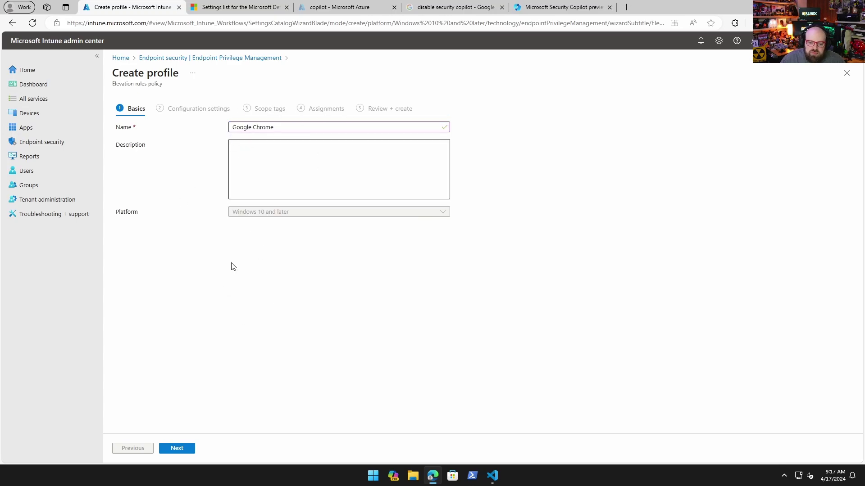
left_click(177, 449)
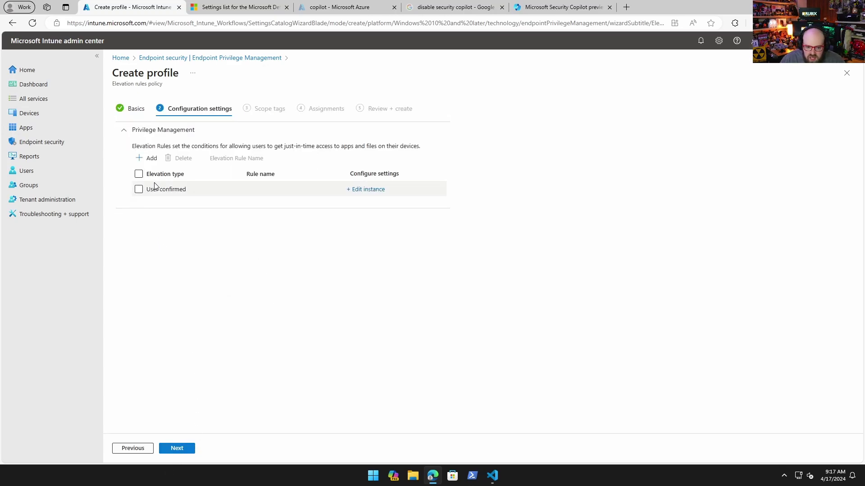
- Edit the User confirmed rule's properties to reach its File path setting
left_click(371, 191)
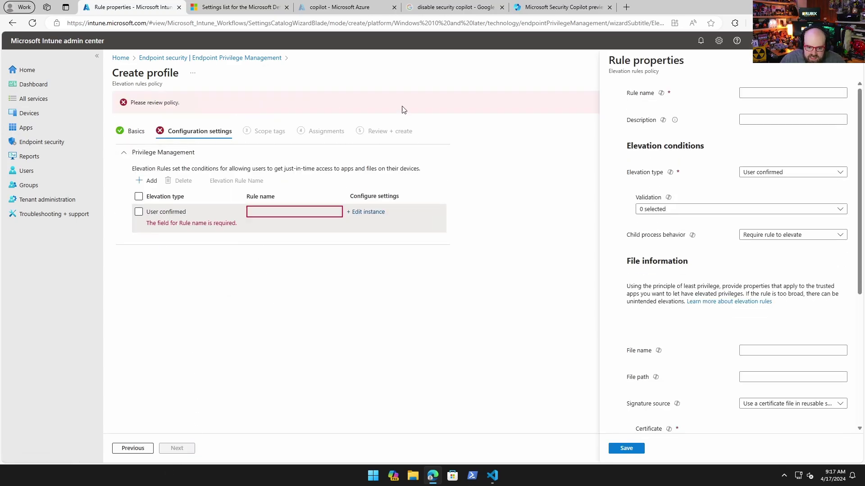
scroll(706, 154, "down", 3)
scroll(705, 154, "up", 3)
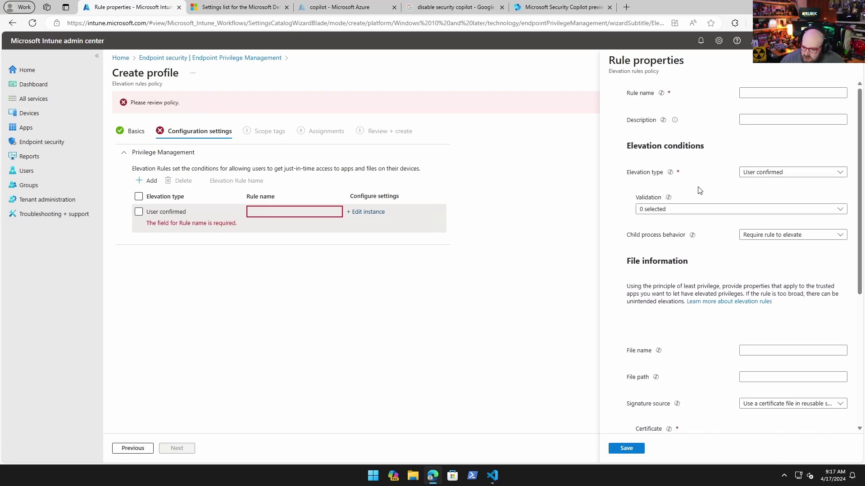
scroll(706, 207, "down", 3)
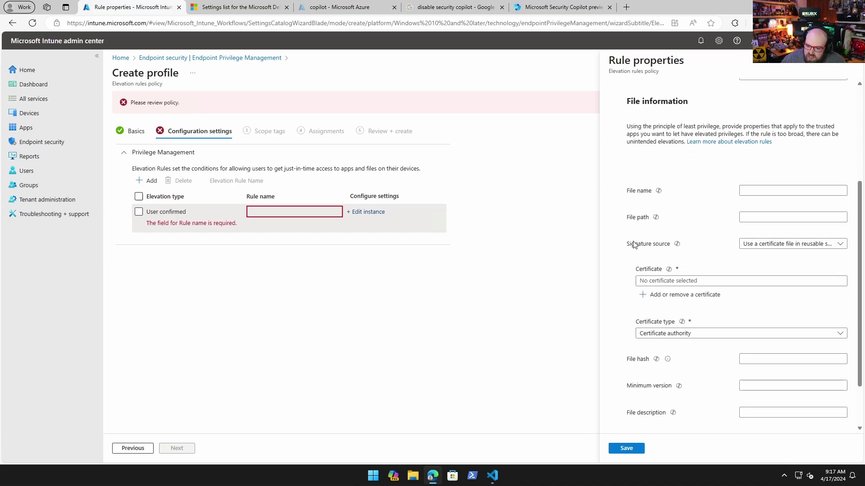
- Ask Copilot about the File path elevation-rule setting and read its explanation
left_click(656, 218)
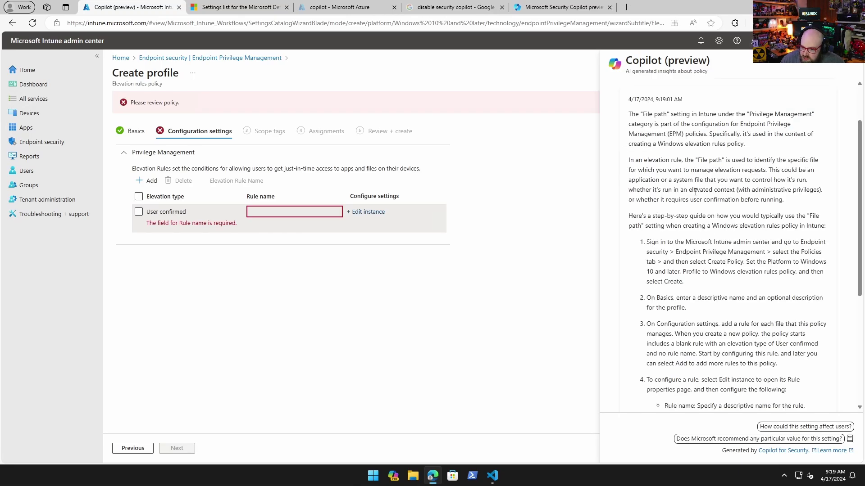
scroll(695, 192, "down", 1)
scroll(692, 171, "up", 1)
scroll(687, 148, "down", 1)
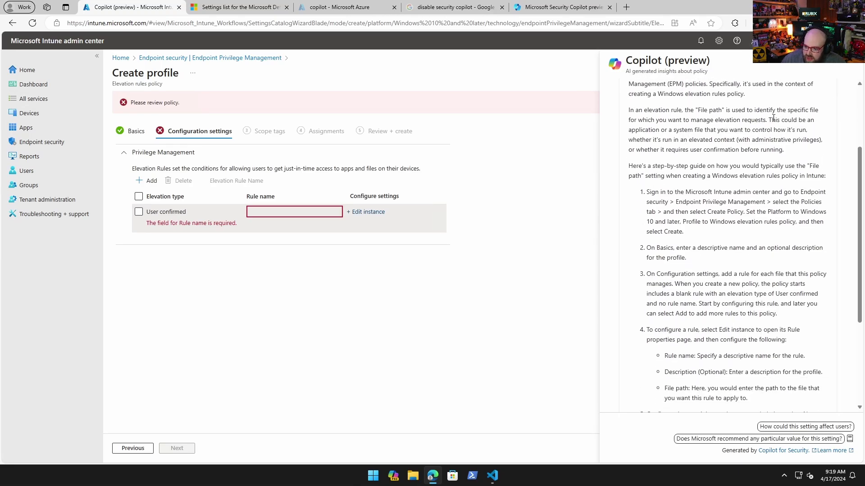
scroll(773, 118, "down", 3)
scroll(769, 126, "up", 1)
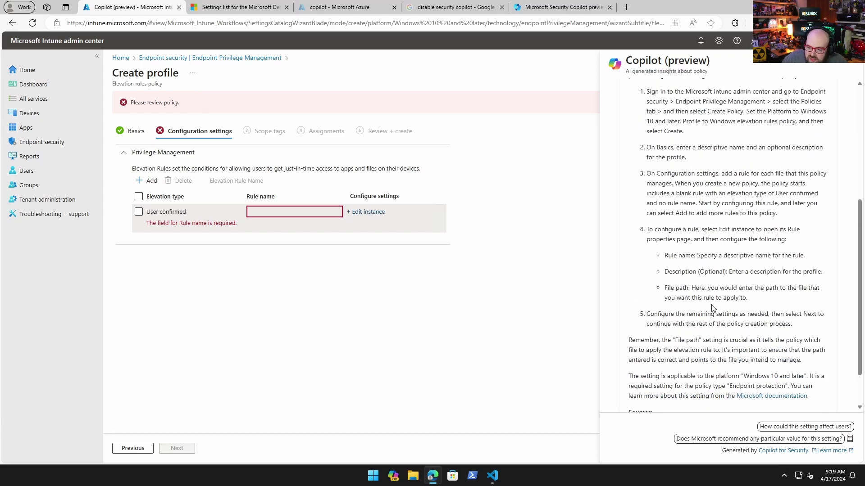
scroll(701, 367, "down", 1)
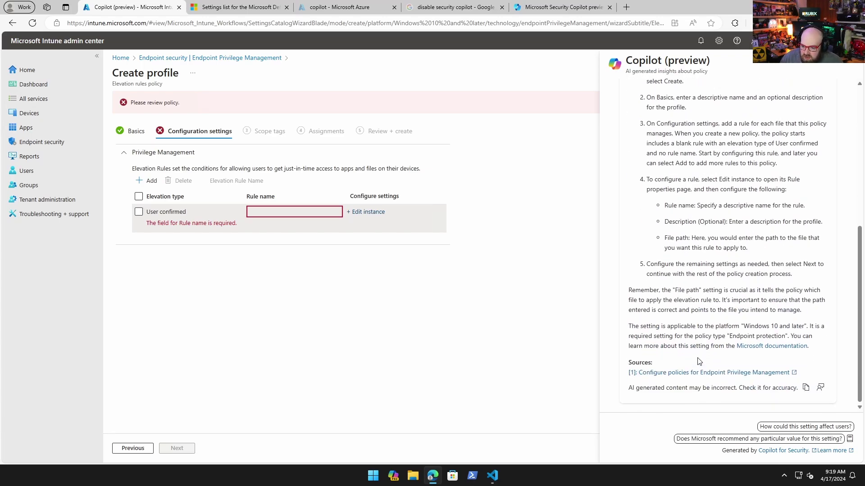
- Get Copilot's File hash explanation: required for automatic rules, optional for user-confirmed certificate rules
left_click(860, 64)
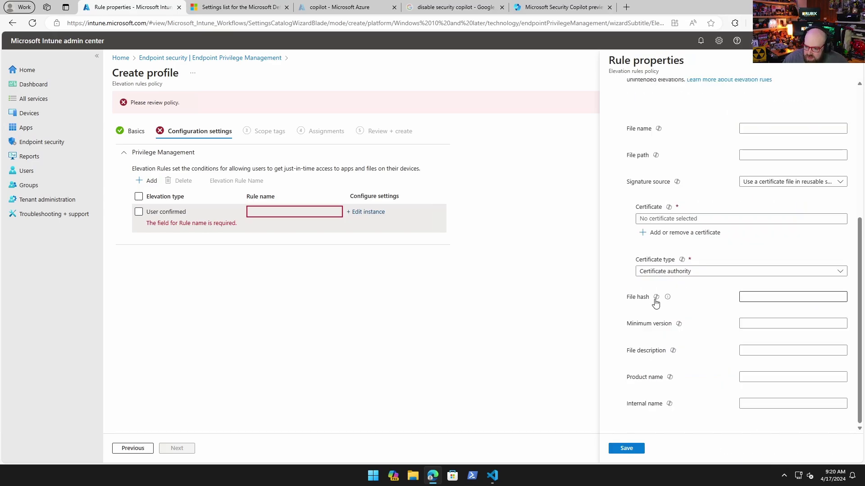
left_click(657, 300)
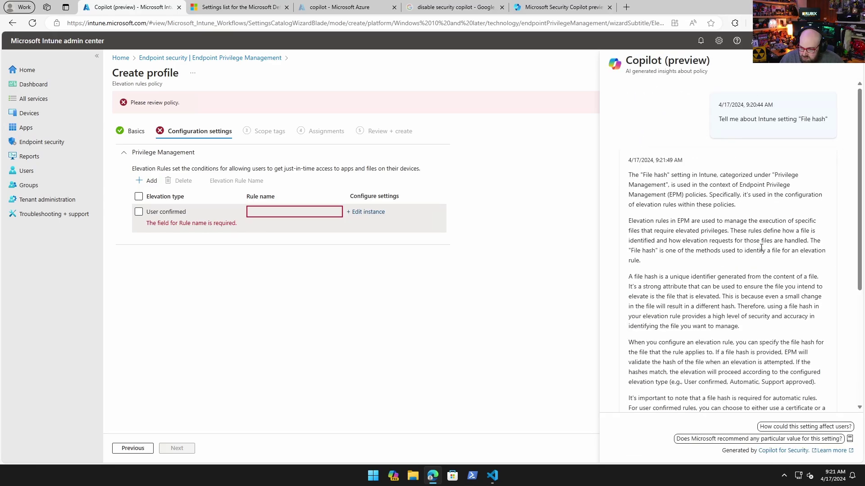
scroll(761, 248, "down", 3)
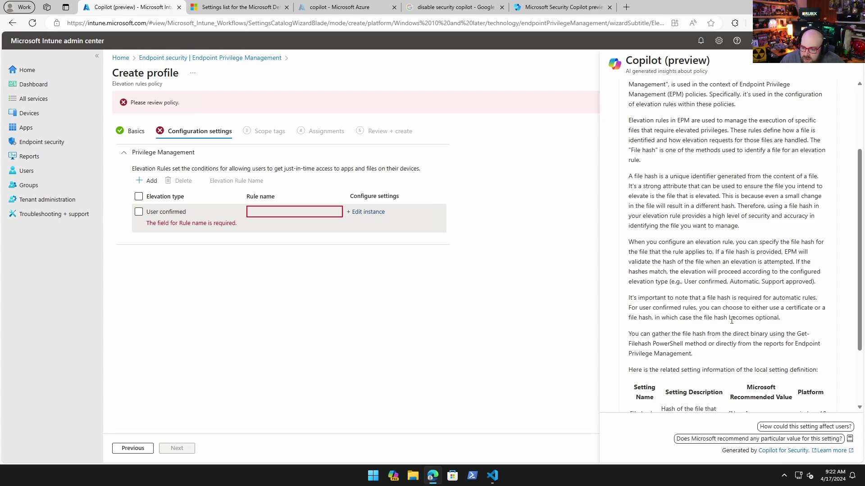
scroll(721, 324, "down", 2)
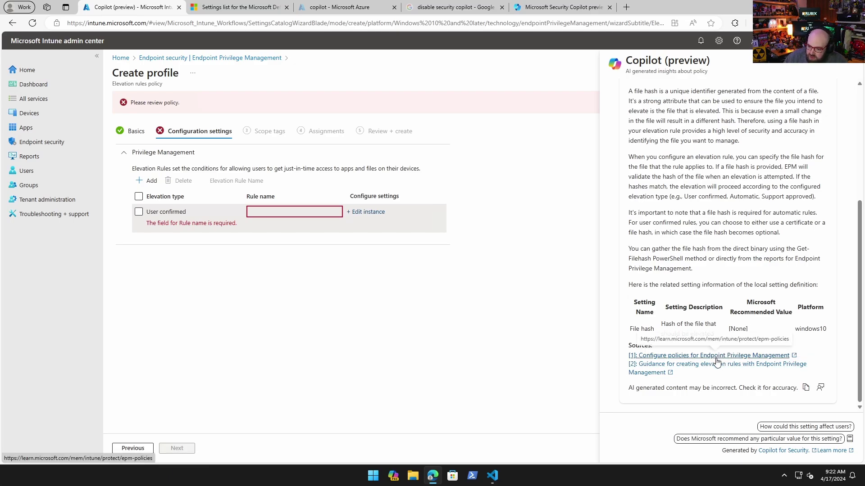
scroll(707, 211, "up", 2)
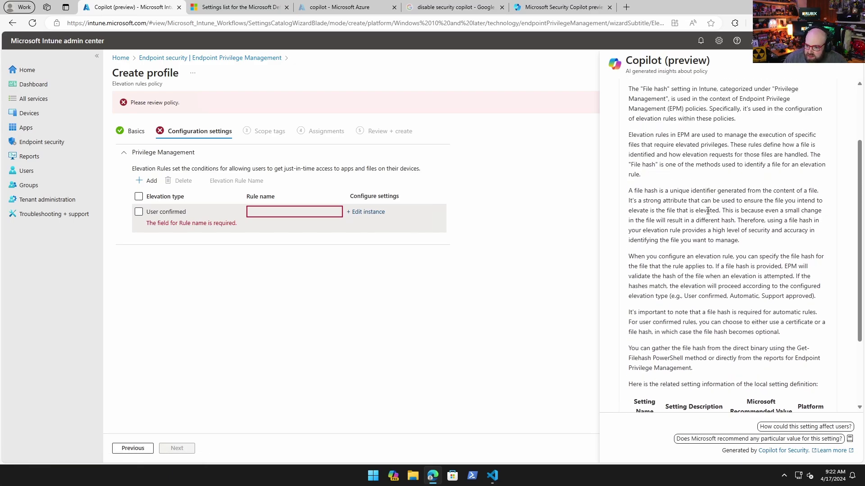
scroll(708, 211, "up", 2)
scroll(711, 230, "down", 3)
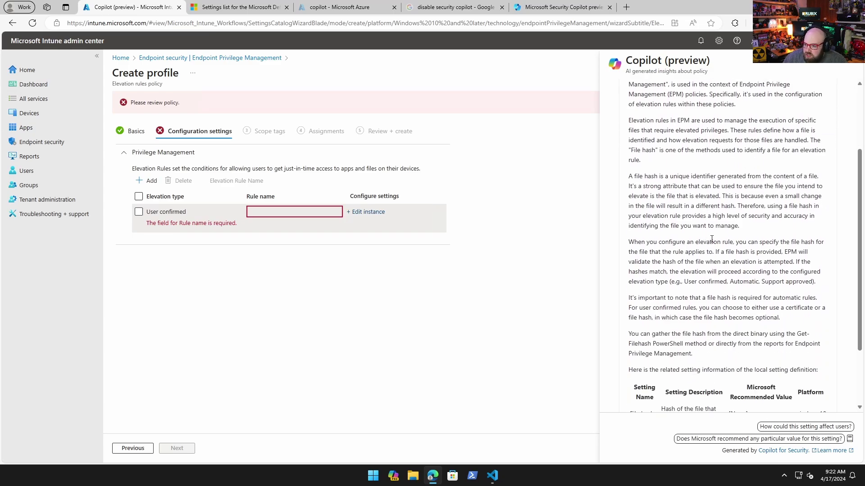
- Open the Visual Studio Code - ELEVATION RULE policy and request a Copilot summary
left_click(232, 59)
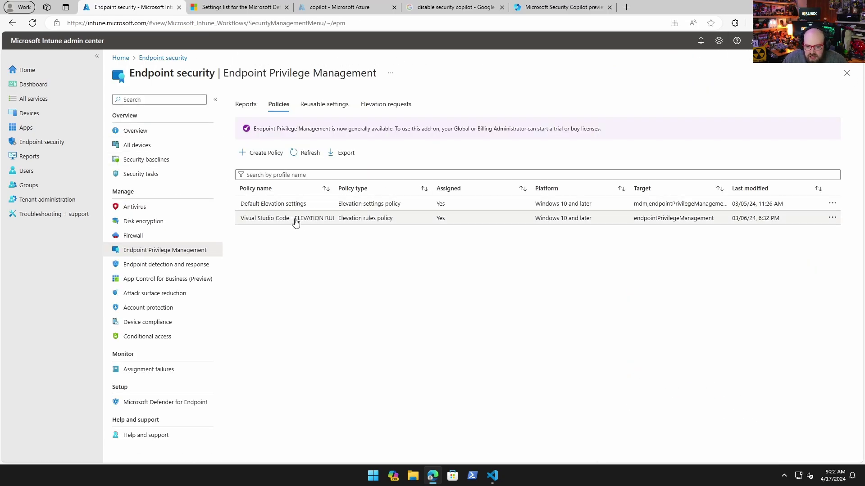
left_click(293, 221)
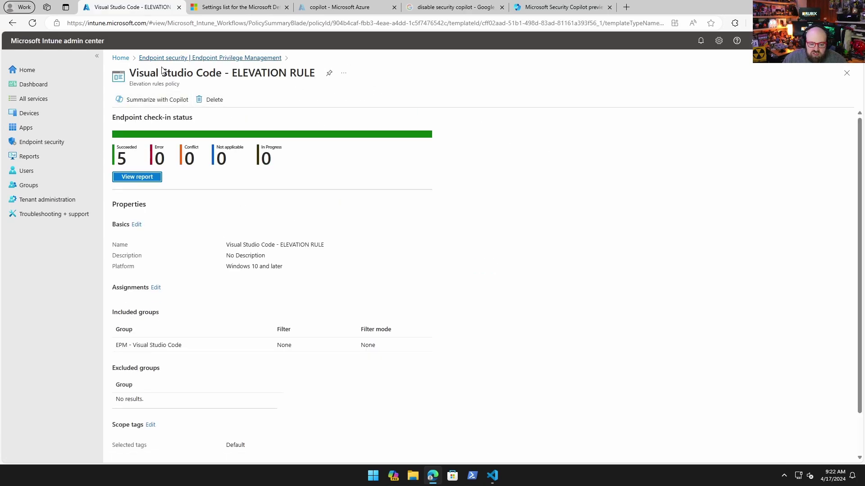
left_click(134, 102)
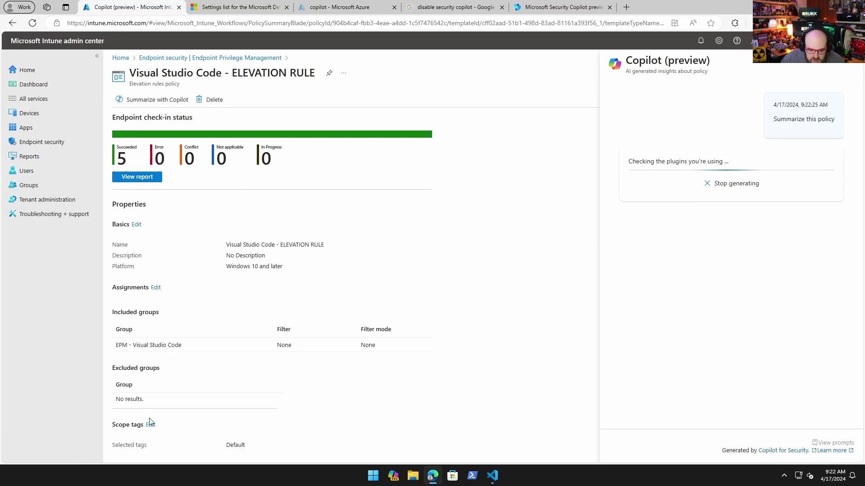
scroll(153, 432, "down", 1)
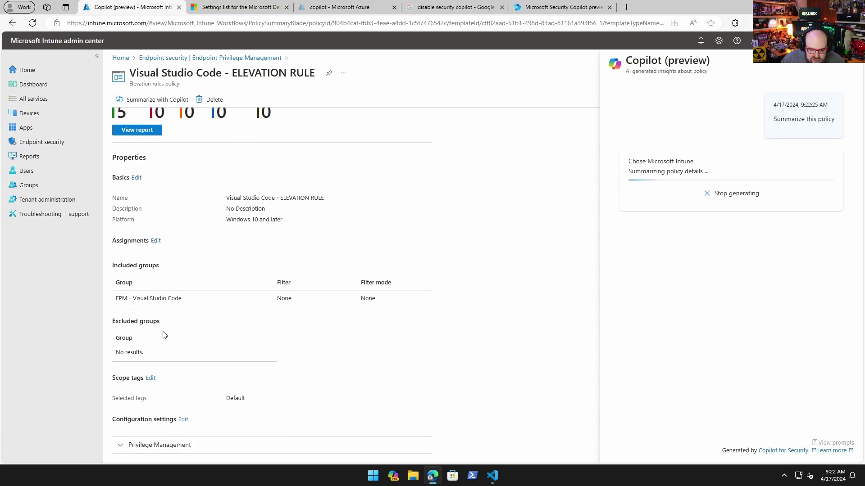
- Expand the Privilege Management settings and review the summary: user-confirmed elevation, no conflicts
left_click(161, 451)
scroll(166, 450, "down", 3)
scroll(168, 446, "down", 2)
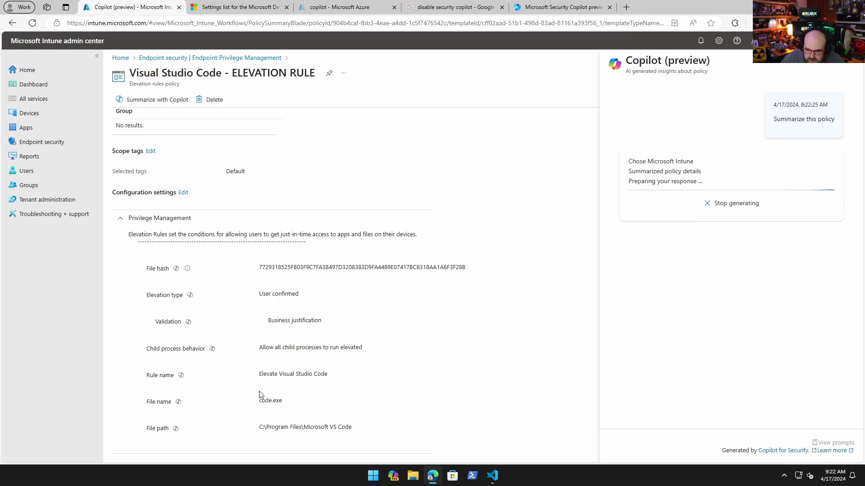
scroll(295, 419, "up", 6)
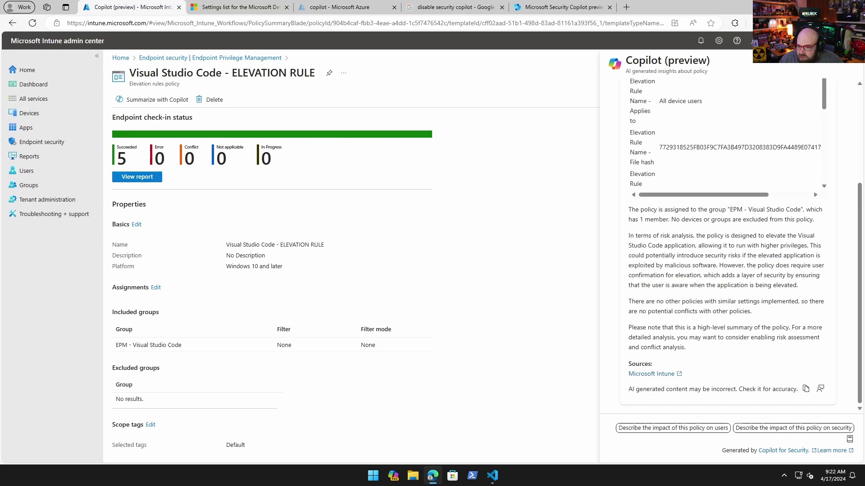
scroll(706, 270, "up", 3)
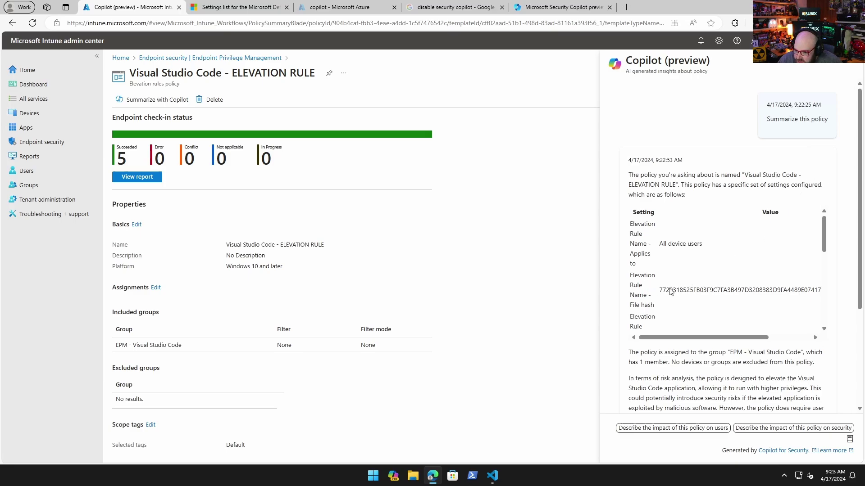
left_click_drag(719, 344, 700, 347)
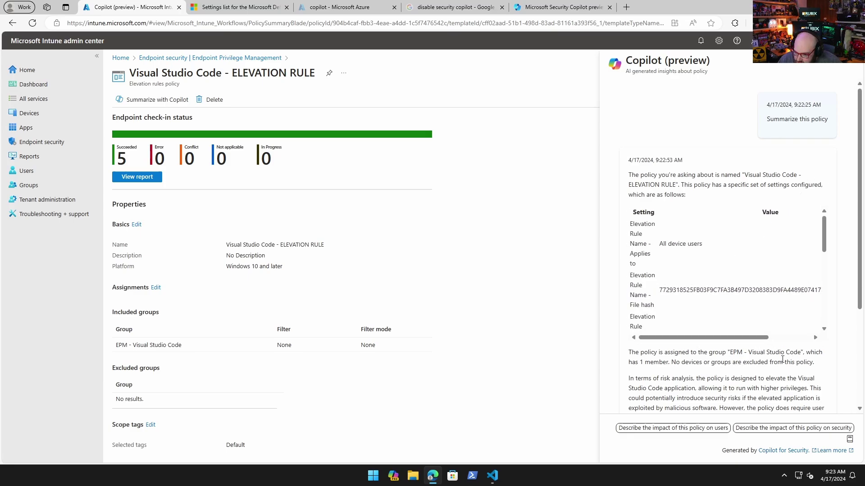
scroll(761, 364, "down", 2)
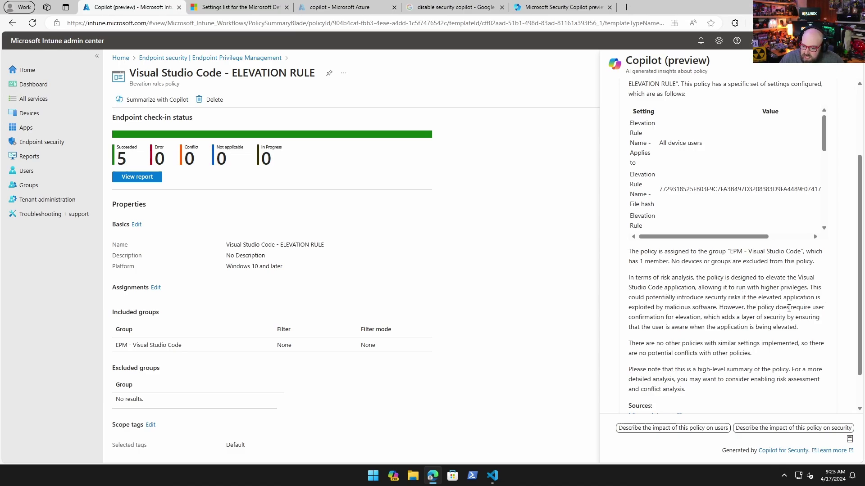
scroll(678, 333, "down", 1)
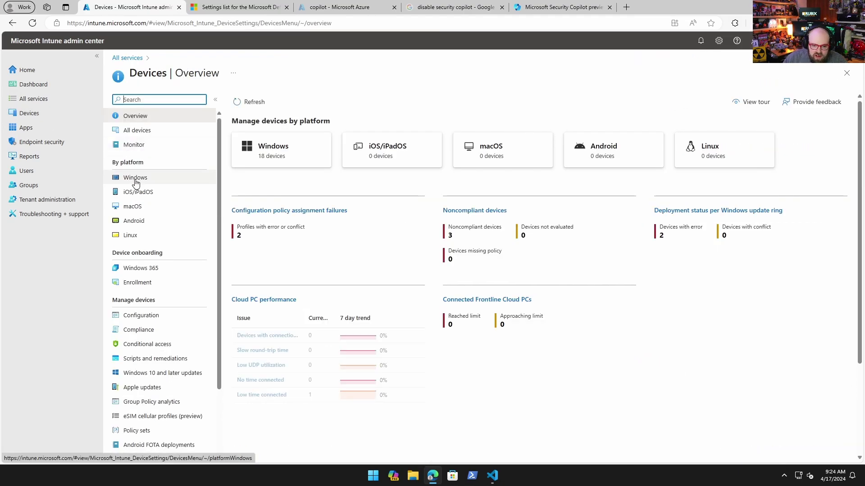
left_click(124, 172)
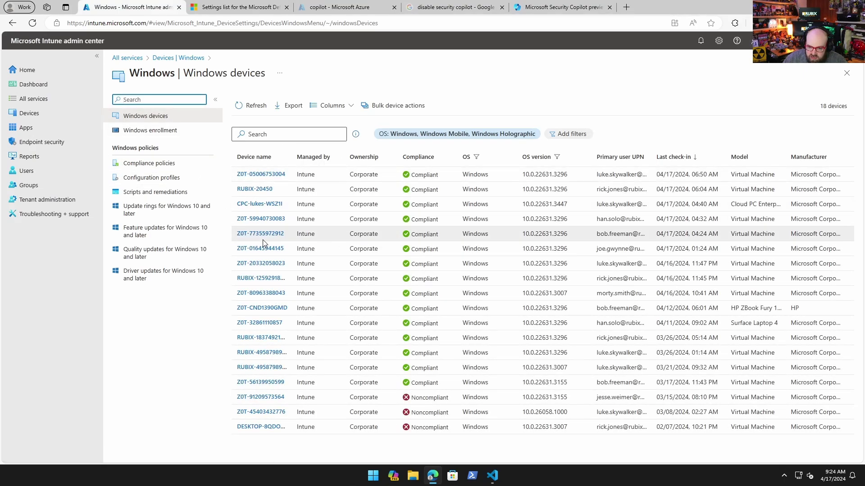
left_click(265, 220)
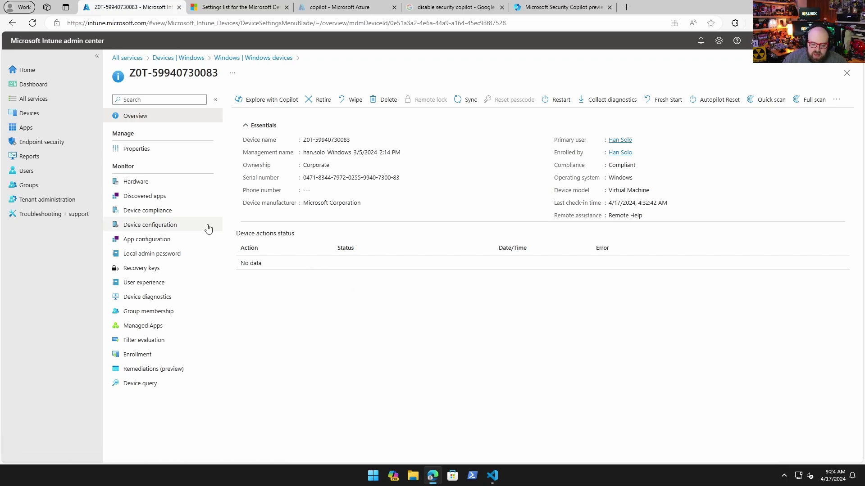
left_click(263, 100)
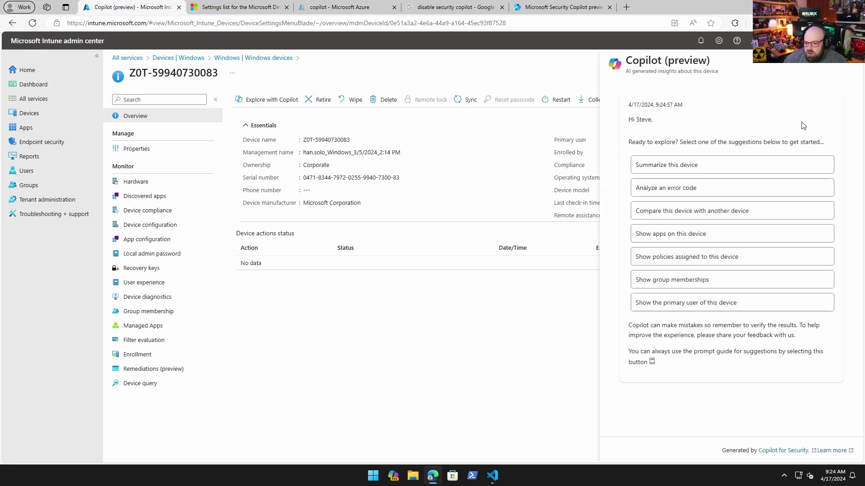
left_click(751, 167)
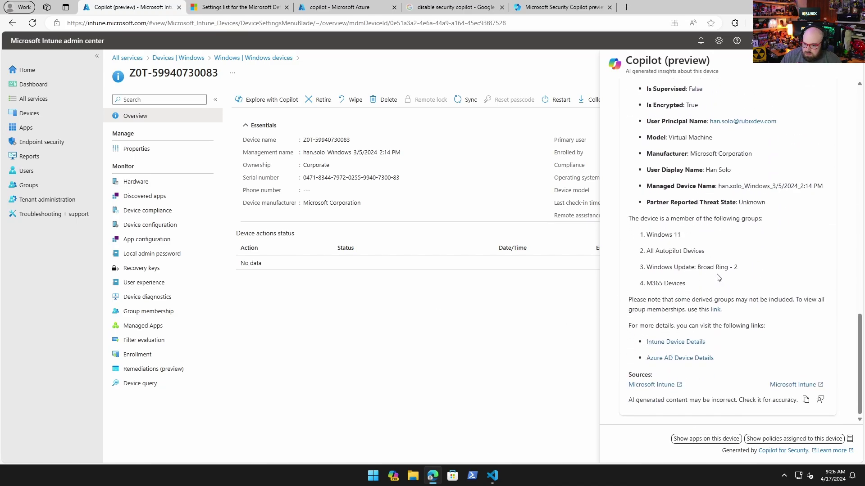
scroll(718, 278, "up", 10)
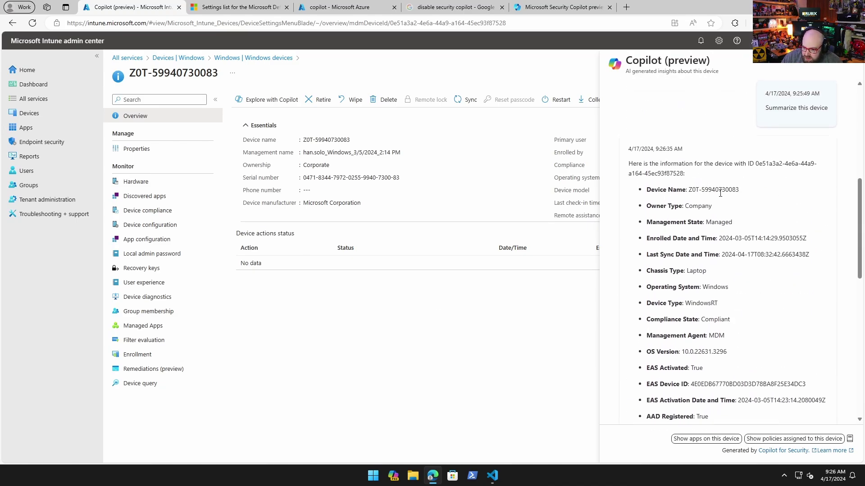
scroll(640, 146, "down", 1)
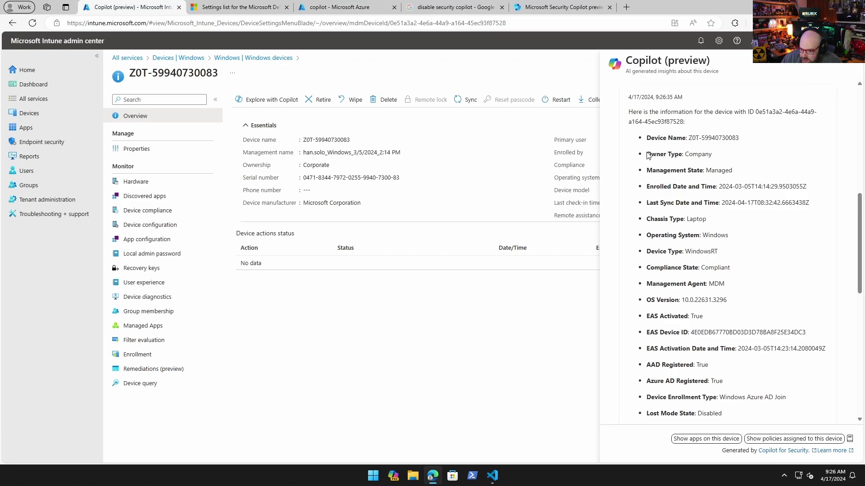
scroll(779, 213, "down", 2)
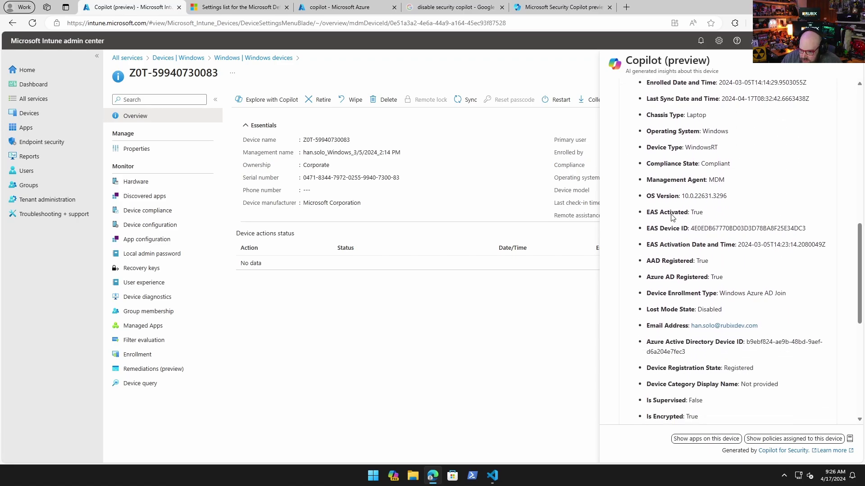
scroll(775, 276, "down", 1)
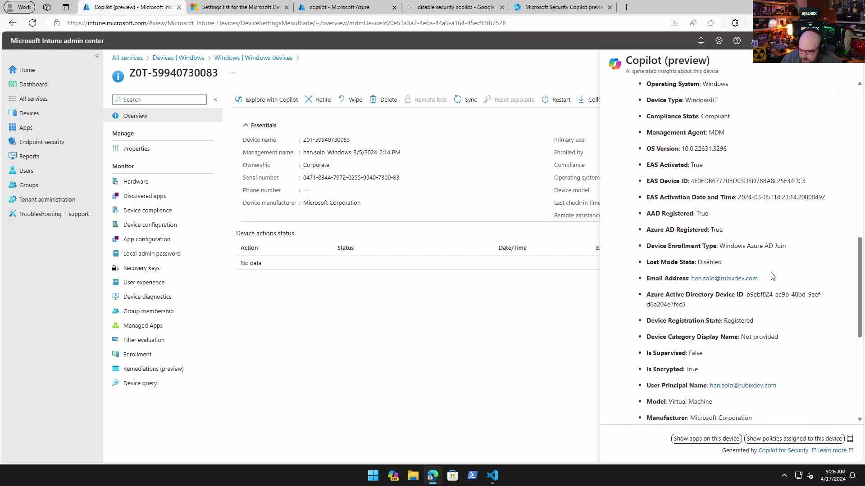
scroll(672, 300, "down", 2)
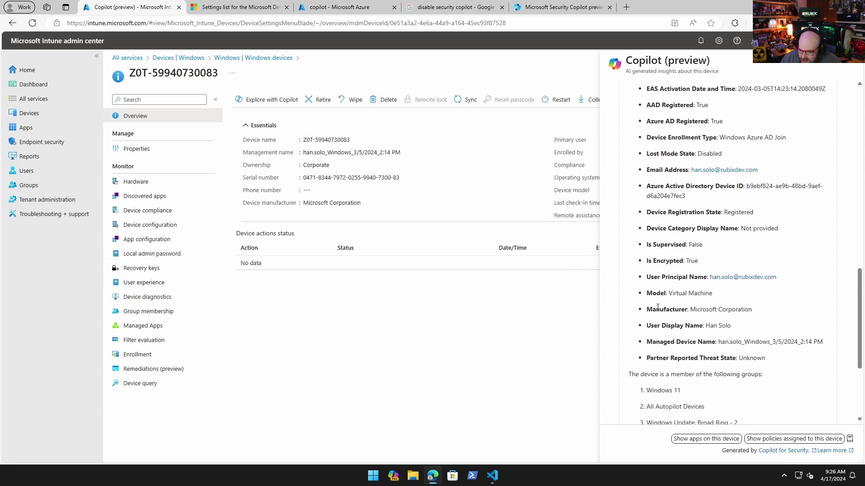
scroll(688, 264, "down", 1)
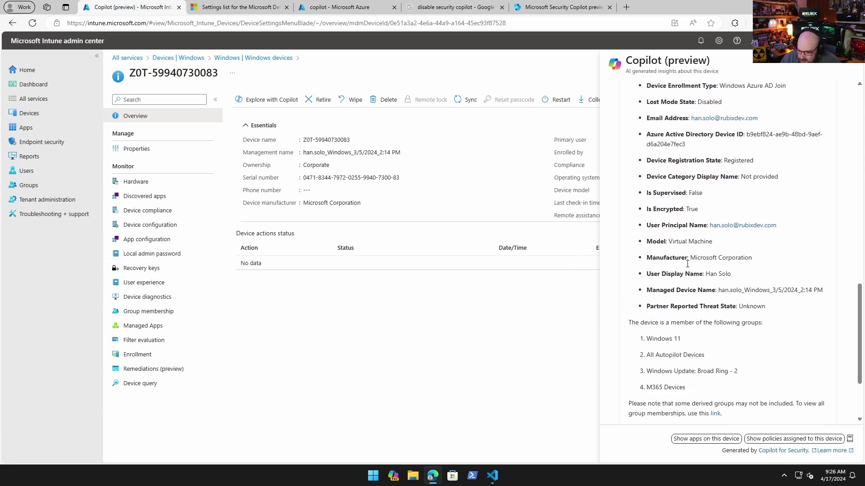
scroll(688, 333, "down", 1)
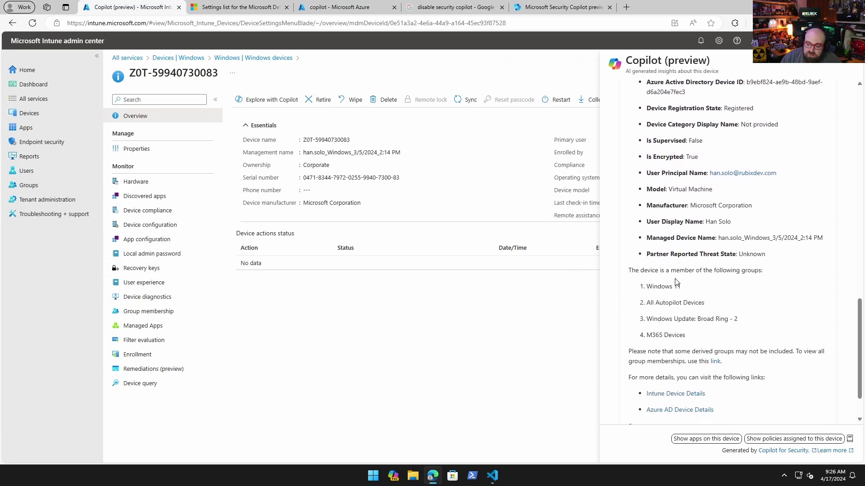
scroll(673, 322, "down", 1)
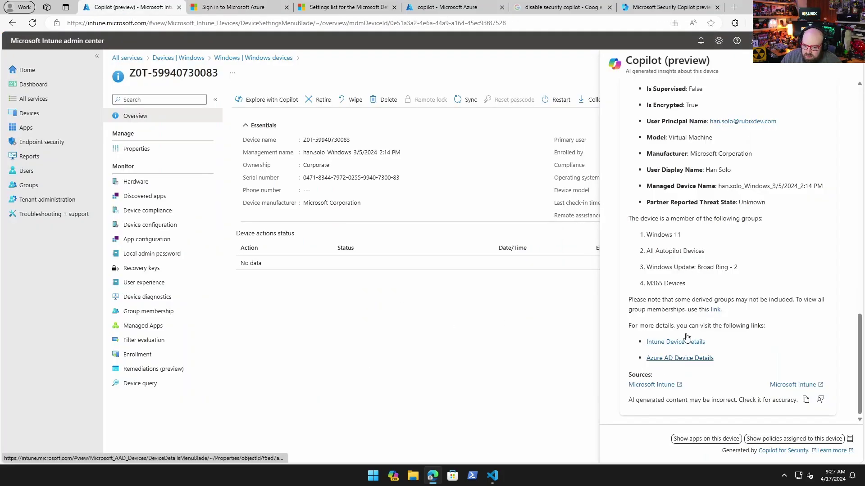
scroll(719, 215, "up", 1)
scroll(719, 216, "up", 10)
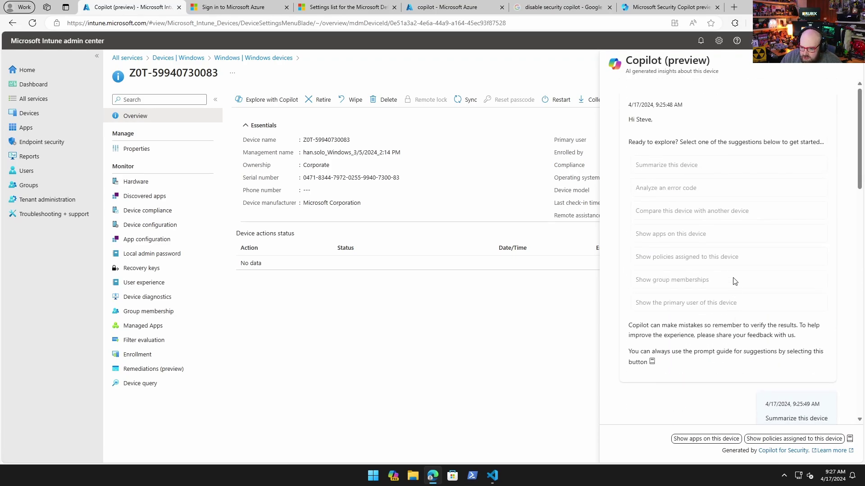
- Request this device's Configuration profiles policies: 28 listed, 15 succeeded, 1 error, 2 unknown for system
scroll(735, 282, "down", 10)
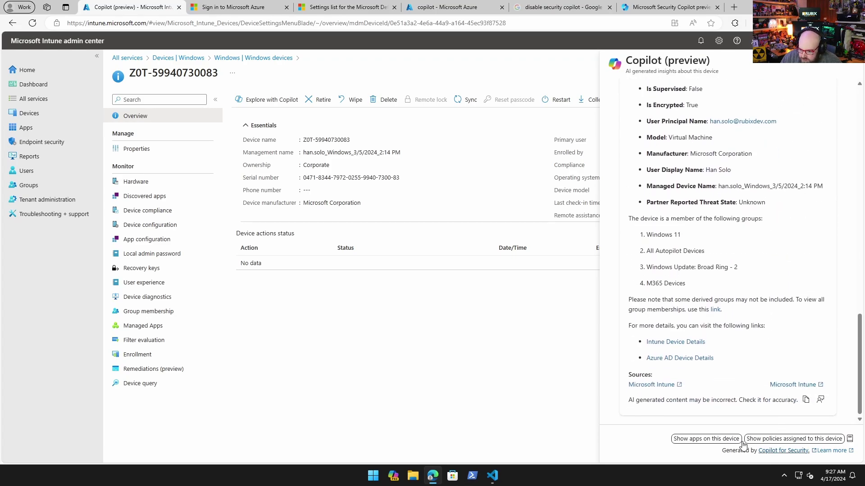
left_click(784, 439)
left_click(730, 380)
left_click(816, 381)
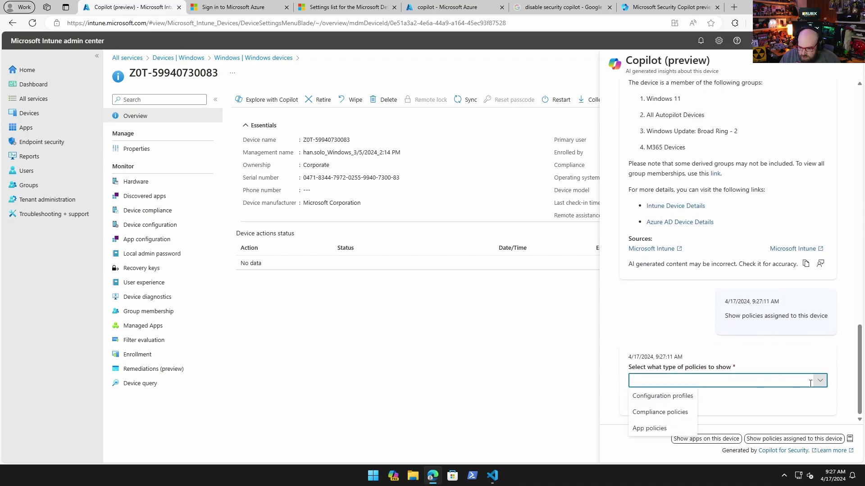
left_click(675, 396)
left_click(648, 400)
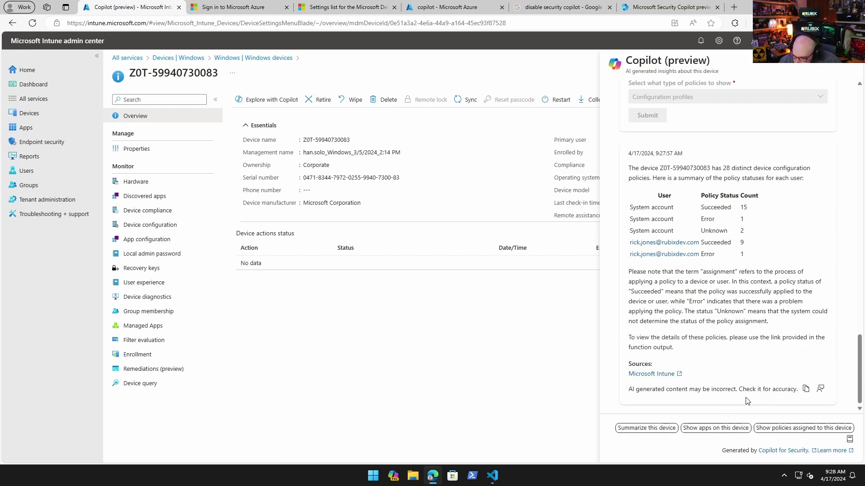
scroll(716, 403, "up", 3)
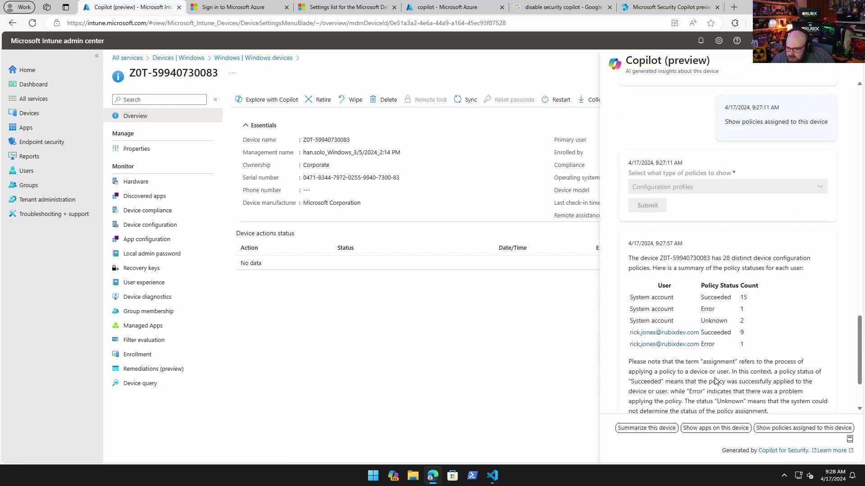
scroll(713, 380, "down", 2)
scroll(713, 381, "down", 1)
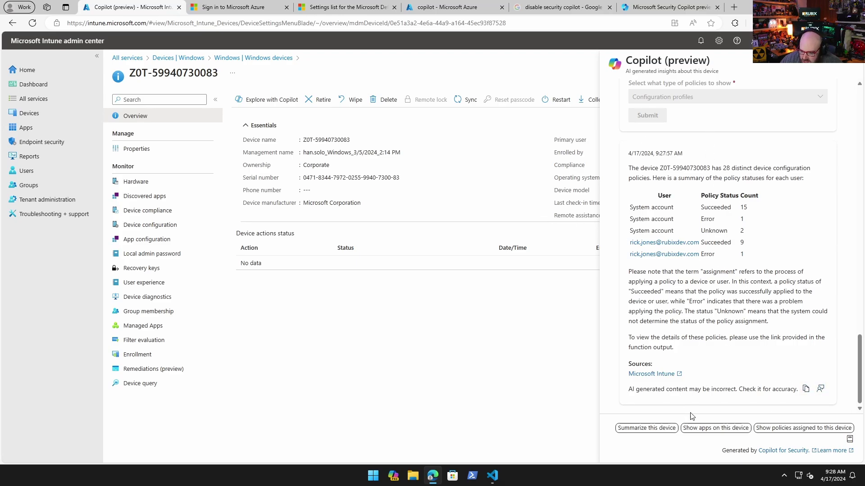
- Ask Copilot to show this device's apps with Discovered apps as the app type
left_click(706, 429)
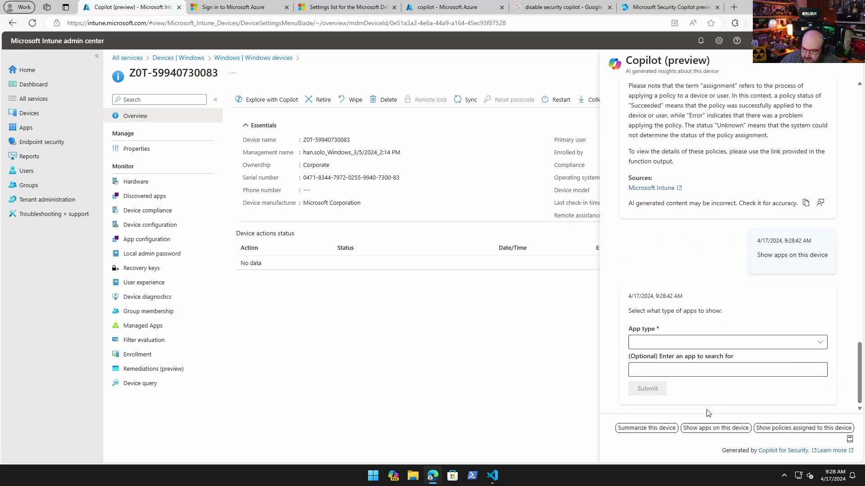
left_click(693, 343)
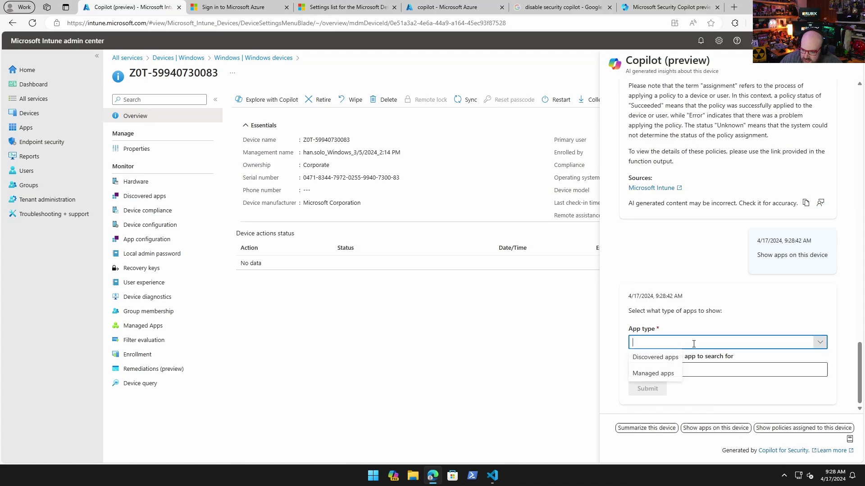
left_click(652, 359)
left_click(661, 371)
left_click(649, 390)
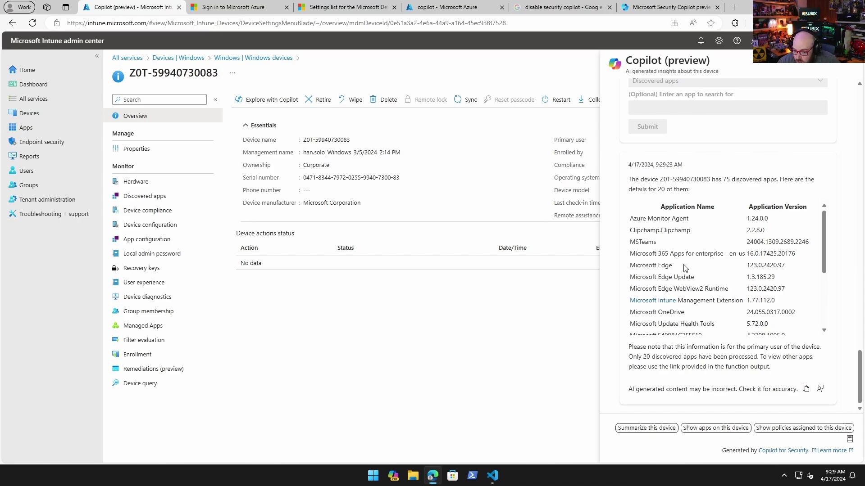
- Review the 75 discovered apps, including versions like Microsoft.MicrosoftEdge.Stable 123.0.2420.81
scroll(683, 245, "down", 3)
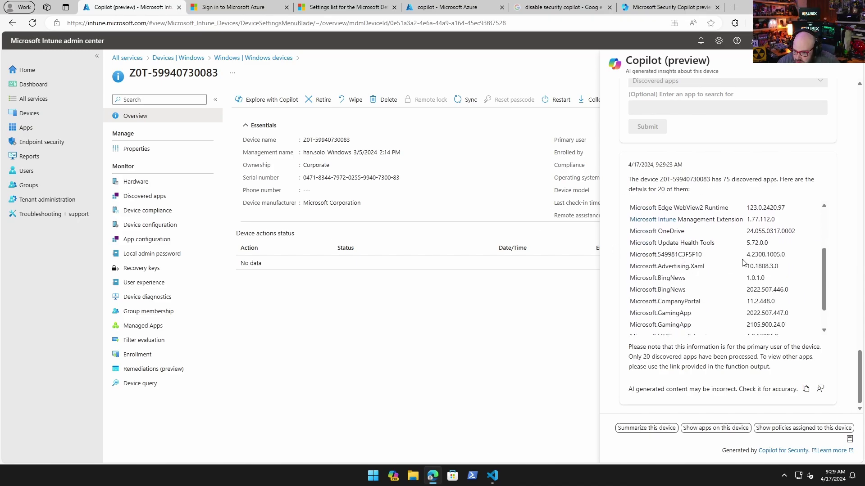
scroll(742, 261, "down", 1)
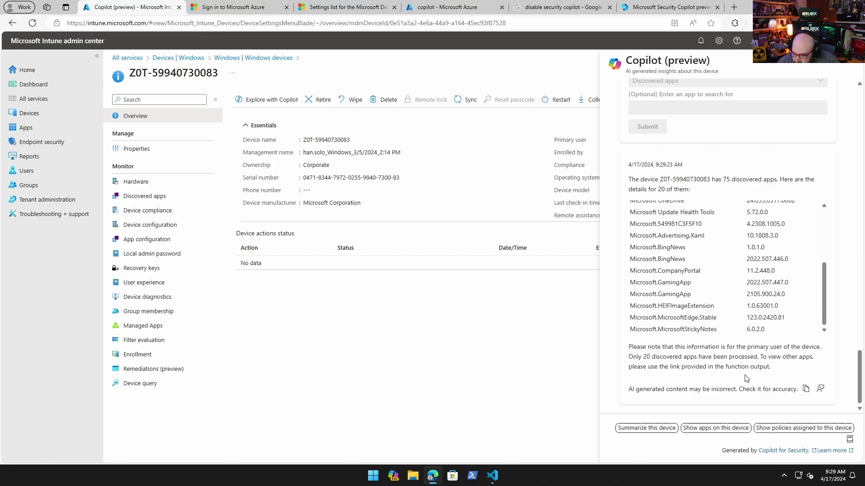
scroll(734, 377, "up", 5)
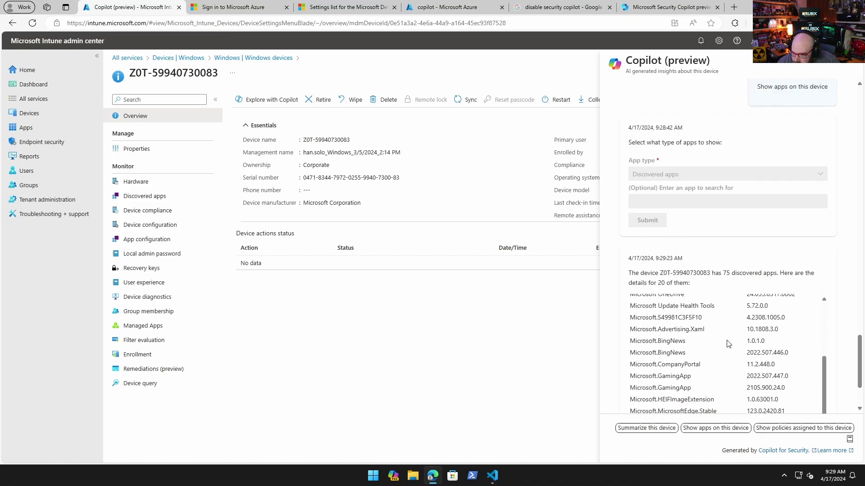
scroll(730, 315, "down", 5)
scroll(730, 269, "up", 1)
scroll(730, 270, "up", 3)
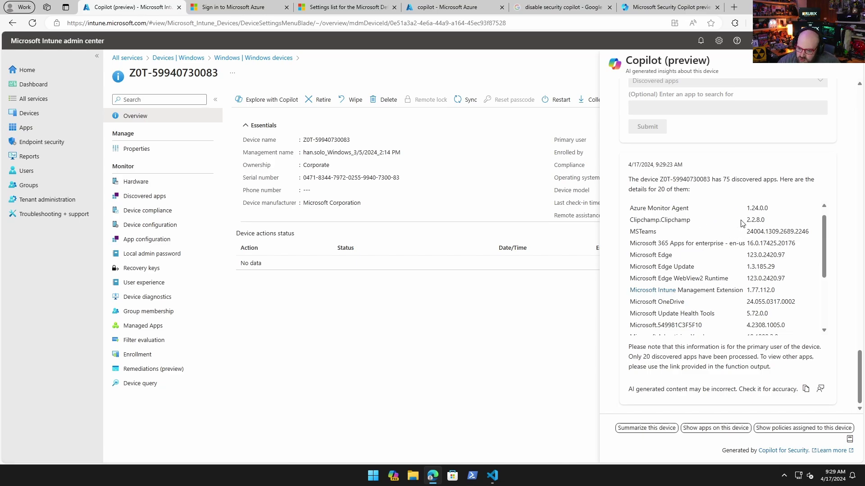
scroll(764, 240, "down", 3)
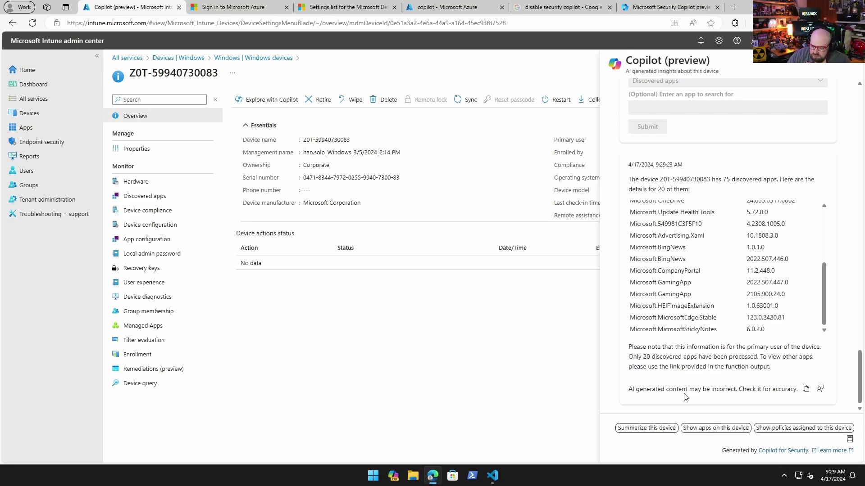
scroll(702, 292, "up", 10)
scroll(721, 180, "down", 10)
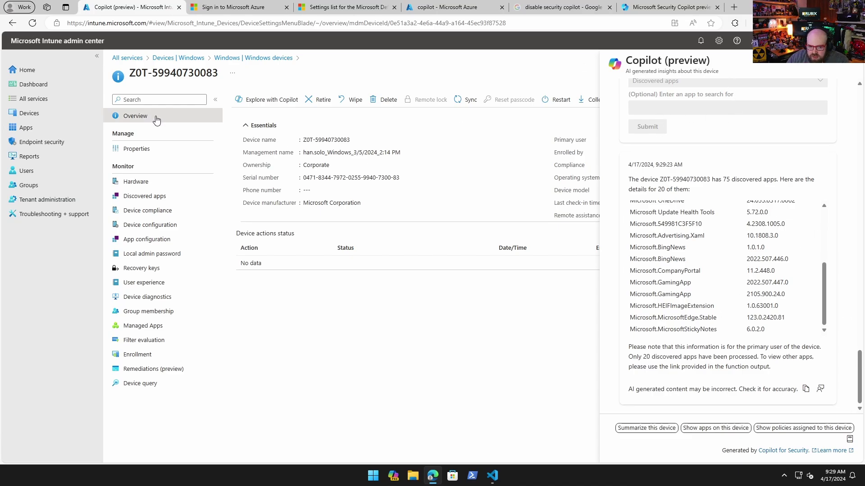
- Ask Copilot to compare this device with RUBIX-20450 on Configuration profiles
left_click(252, 99)
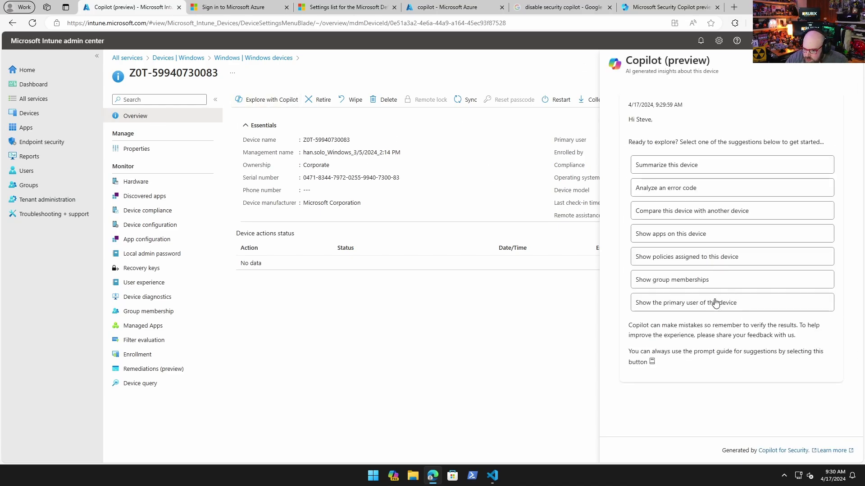
left_click(667, 212)
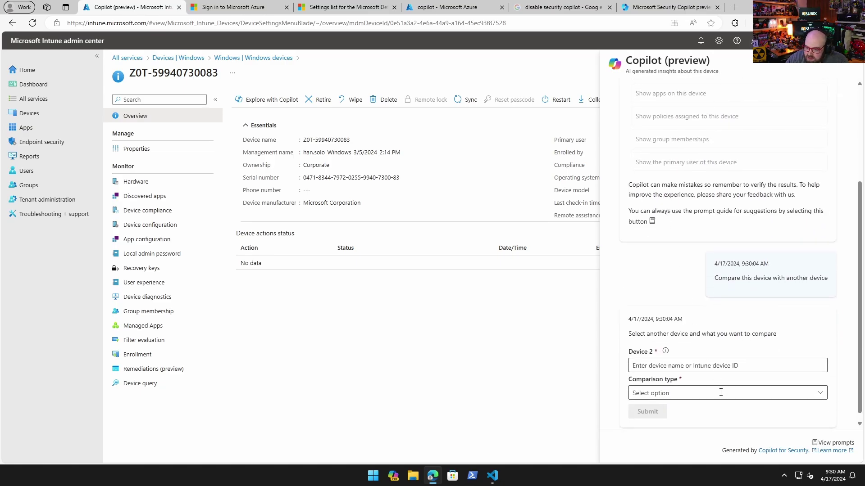
left_click(772, 368)
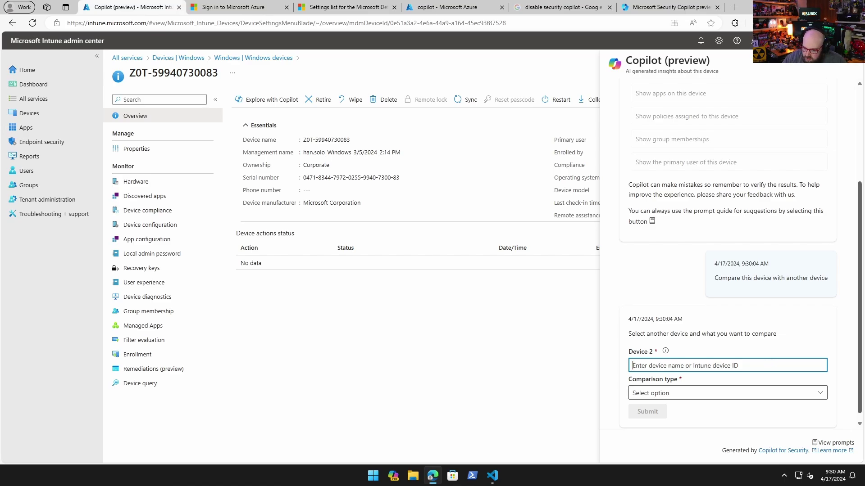
type("RUBIX-20450")
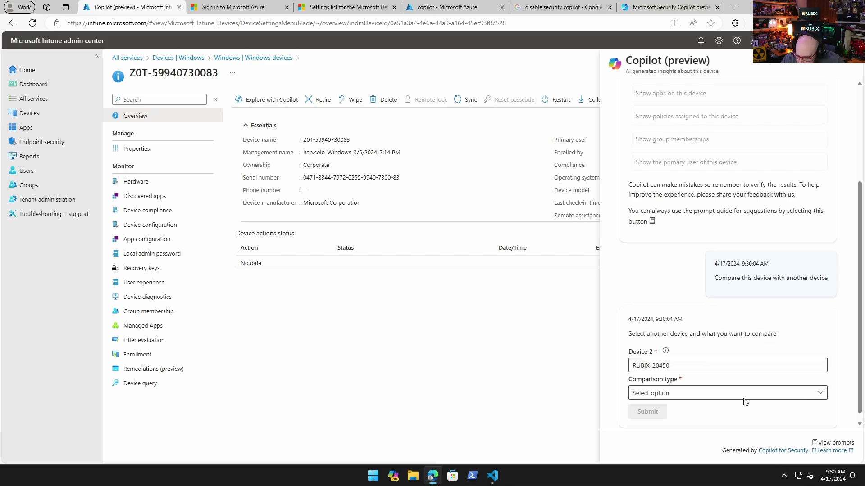
left_click(744, 395)
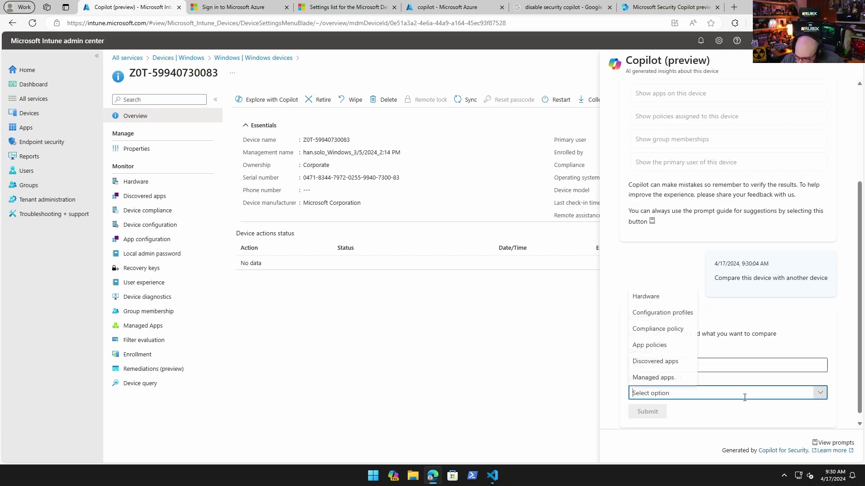
left_click(677, 314)
left_click(651, 412)
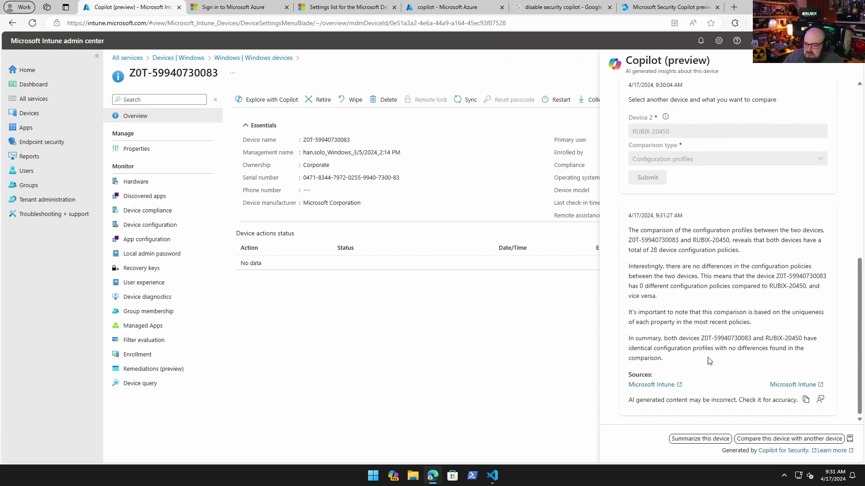
- Review the comparison: both devices share 28 configuration policies with no differences
scroll(704, 367, "up", 1)
scroll(703, 366, "down", 1)
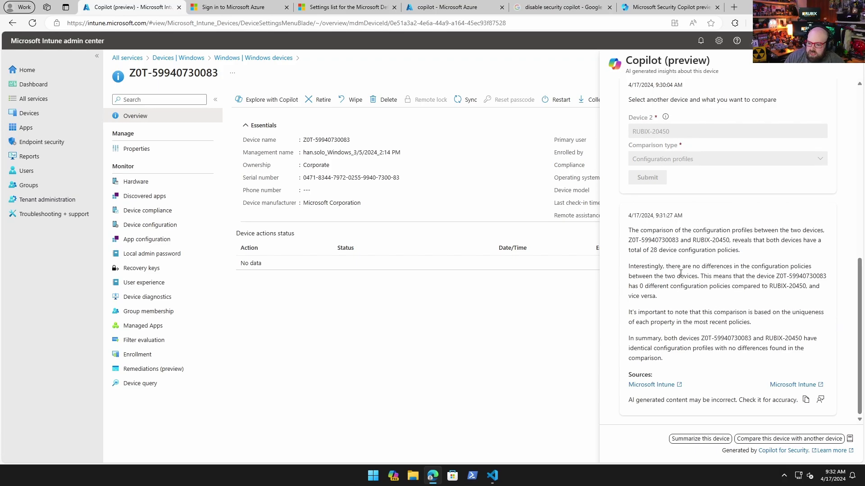
scroll(730, 363, "up", 1)
scroll(729, 353, "down", 1)
scroll(730, 345, "up", 1)
scroll(730, 345, "down", 1)
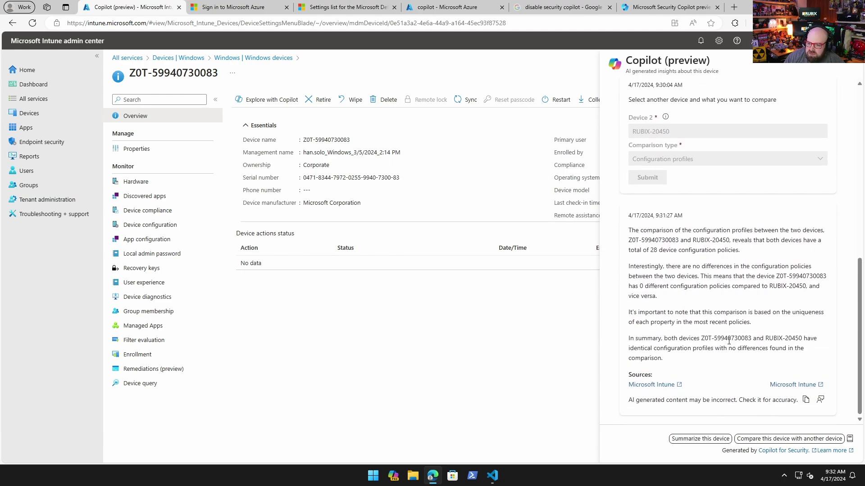